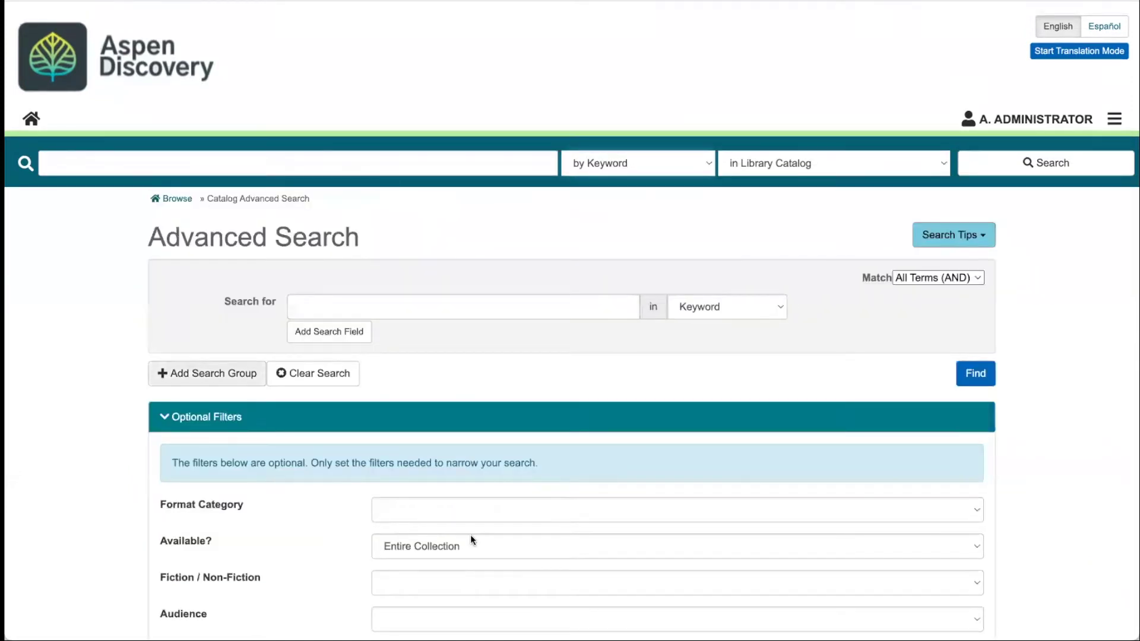
Run a blank catalog search of the entire collection, showing 79,857 results with facets.
scroll(470, 535, down, 10)
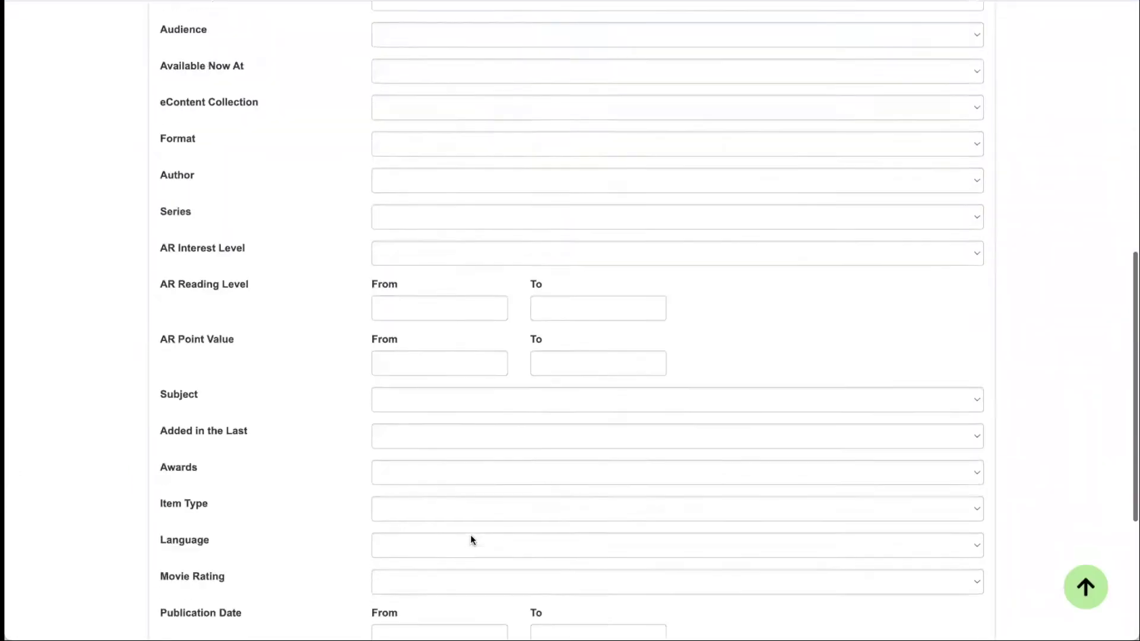
scroll(470, 535, up, 8)
scroll(470, 534, up, 1)
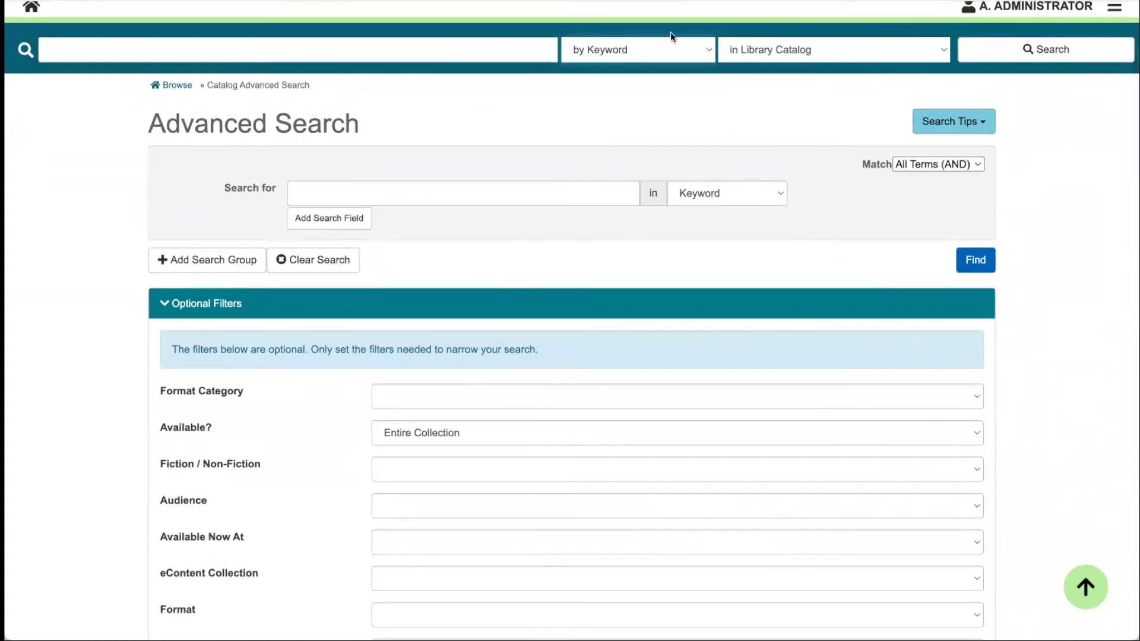
click(659, 49)
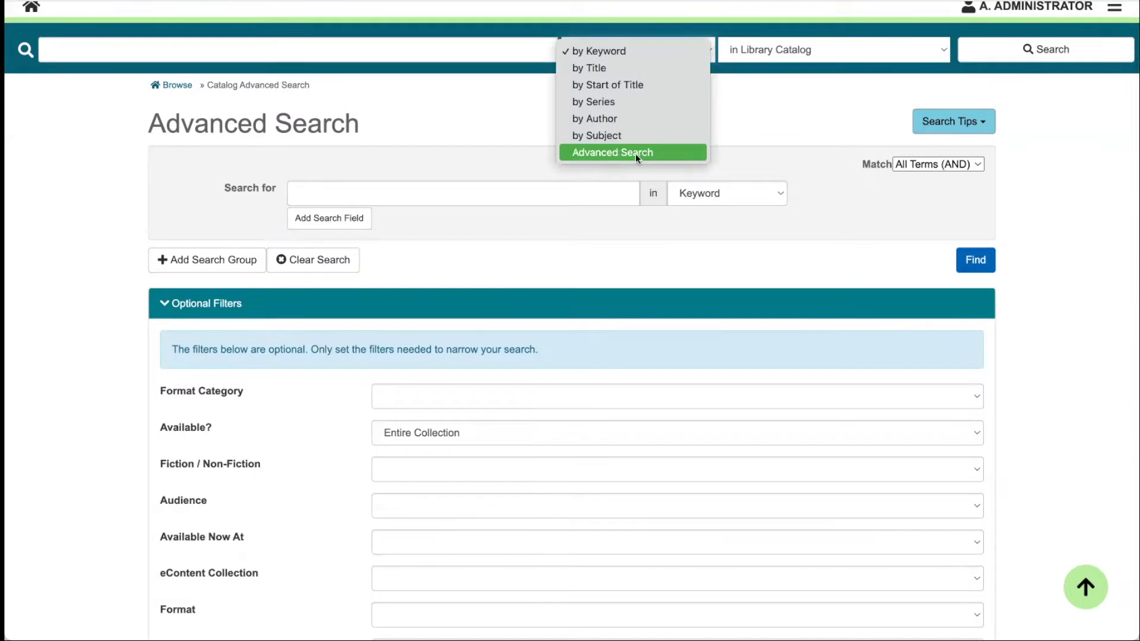
click(483, 107)
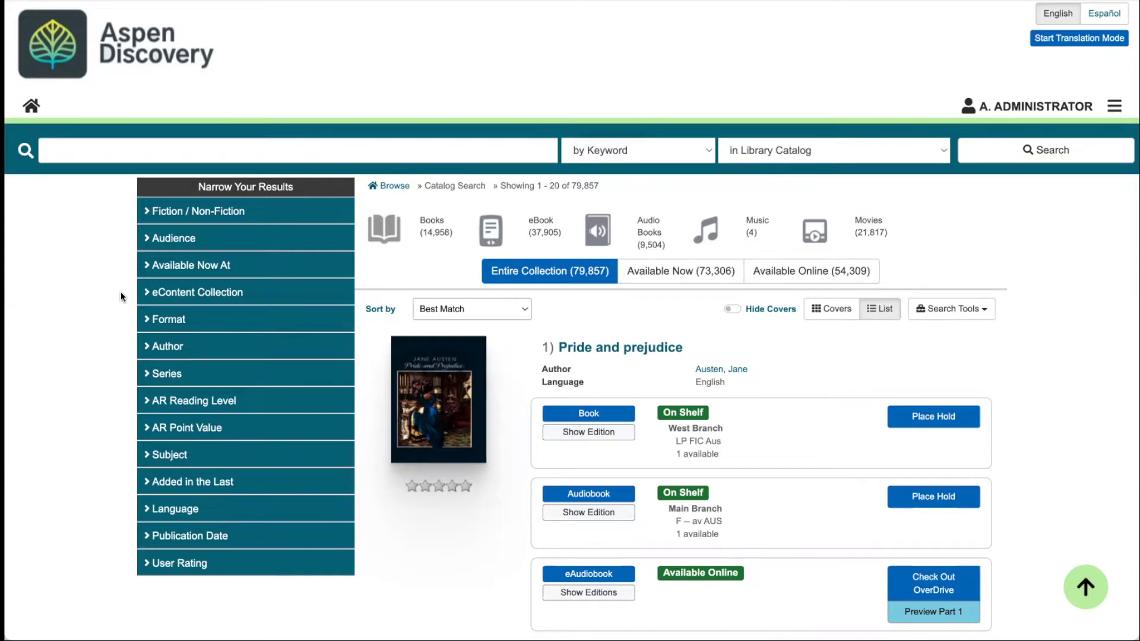
Edit the Library facet group under Aspen Administration's Grouped Work Facets settings.
click(1118, 105)
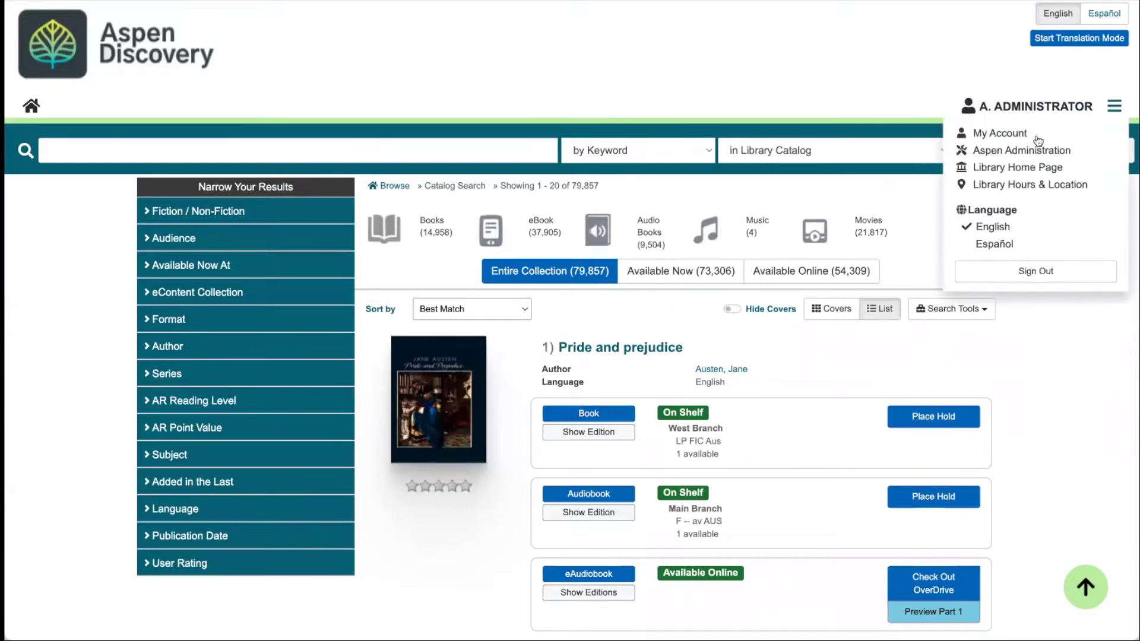
click(1021, 150)
scroll(321, 131, down, 10)
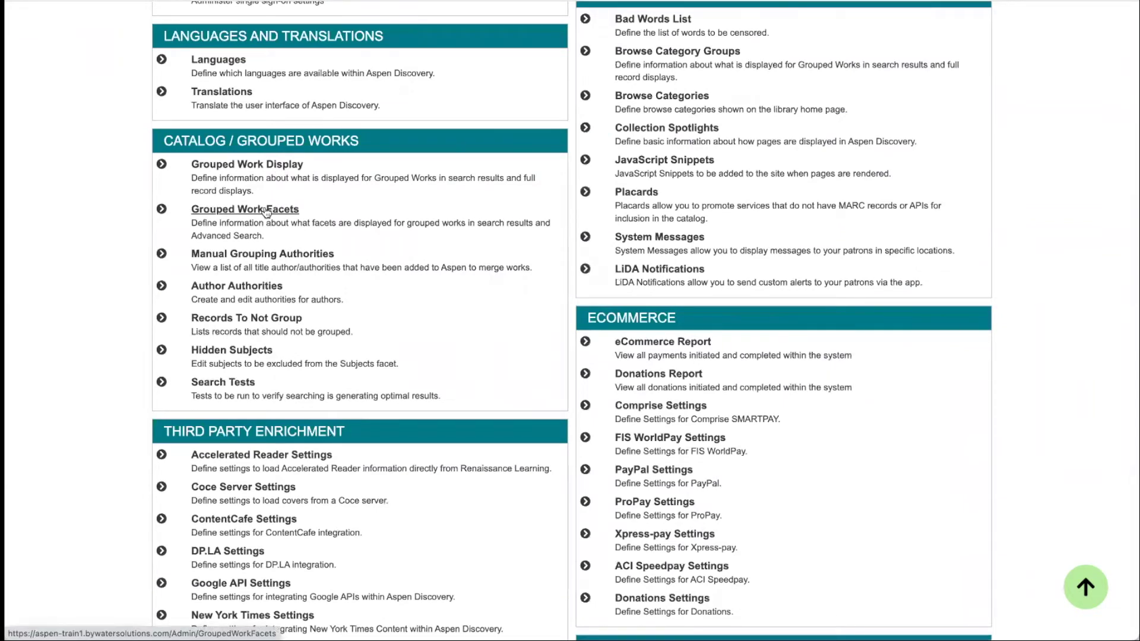
click(267, 211)
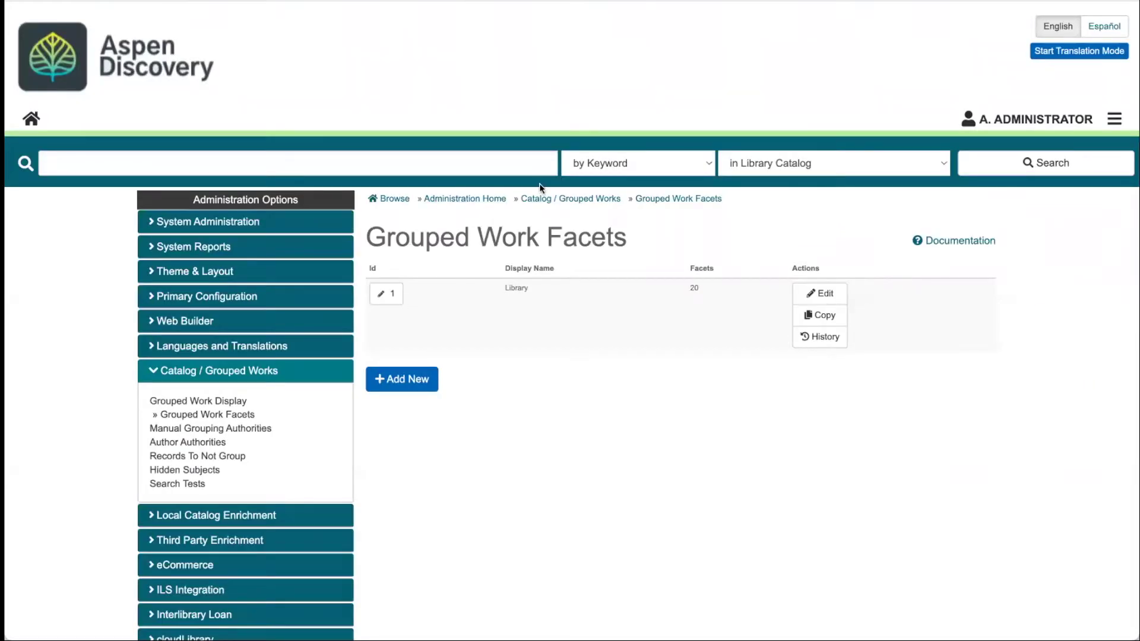
click(391, 298)
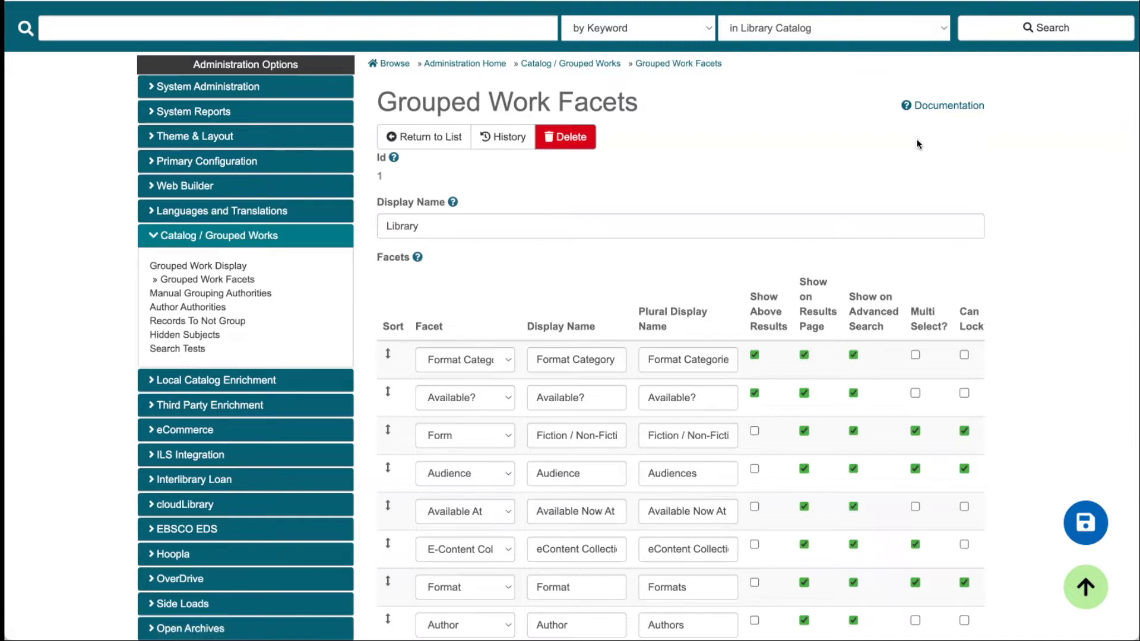
scroll(1013, 170, down, 1)
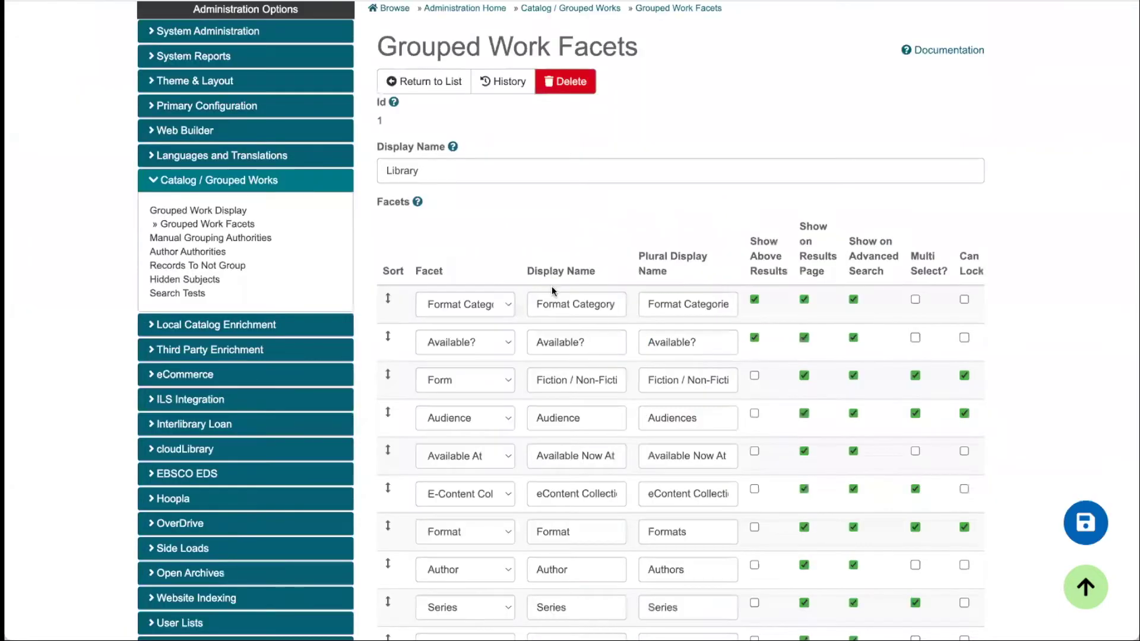
scroll(479, 224, down, 2)
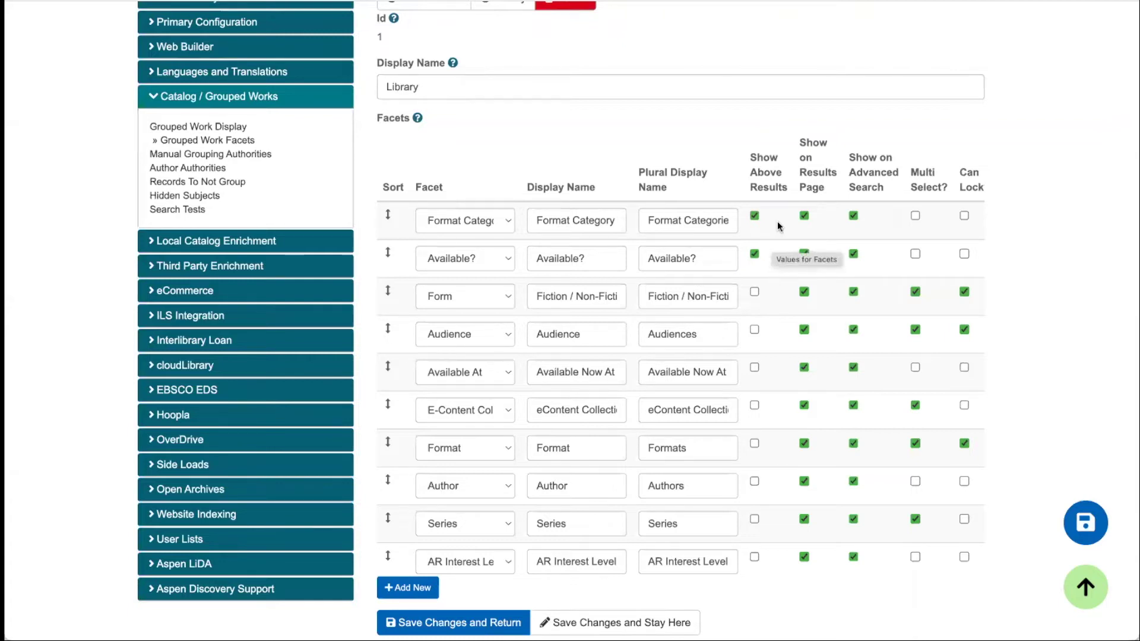
scroll(780, 246, down, 1)
scroll(780, 246, down, 1)
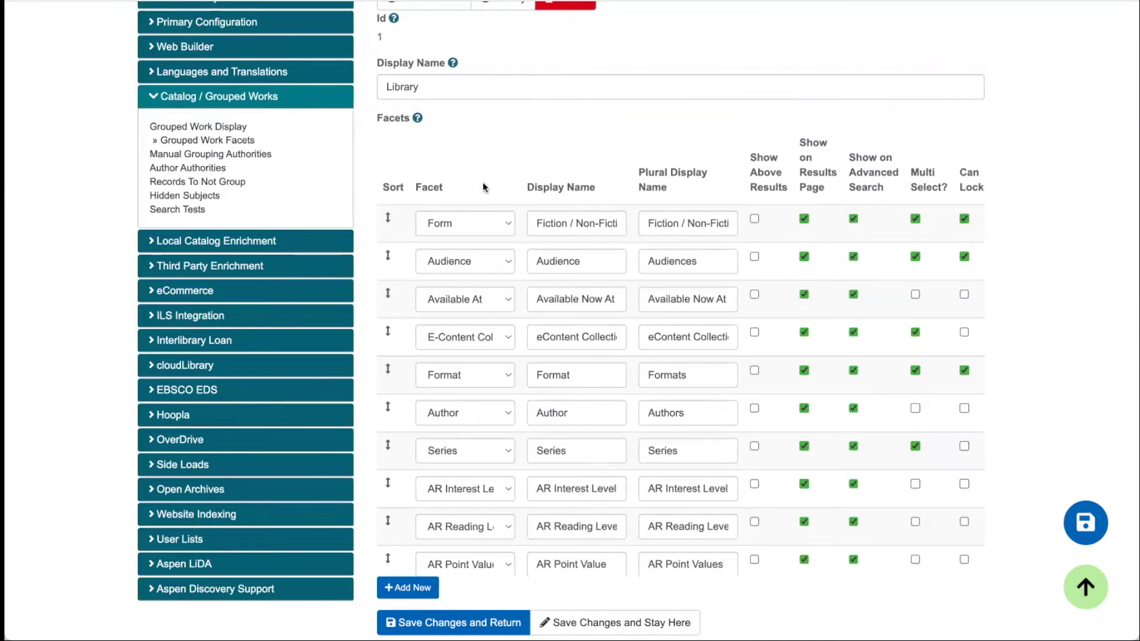
click(482, 227)
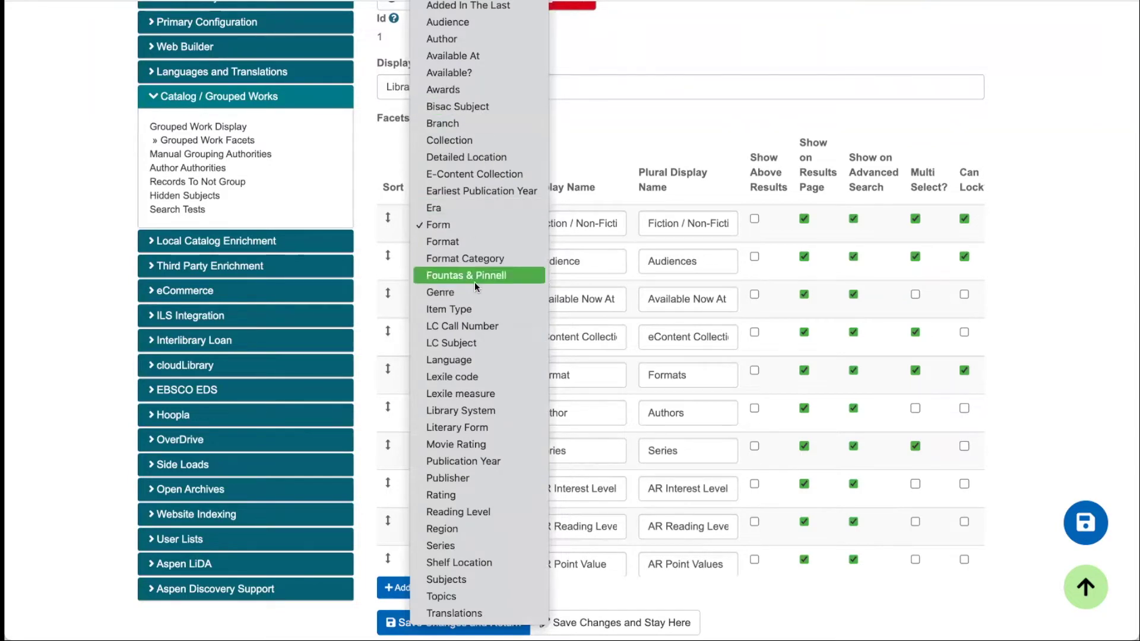
click(575, 150)
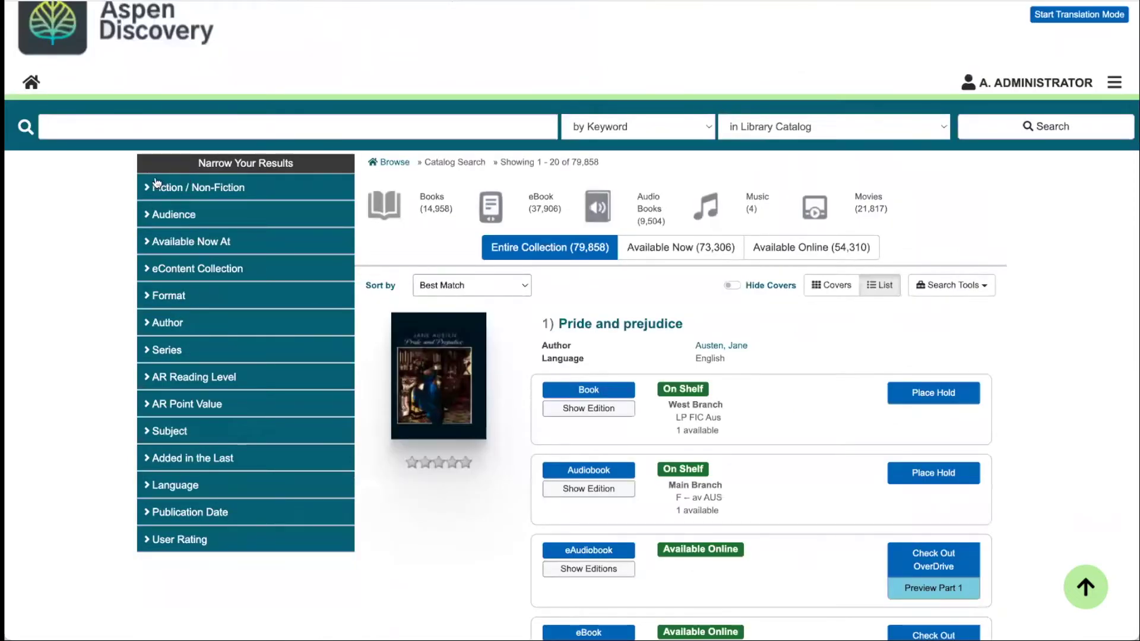
click(172, 187)
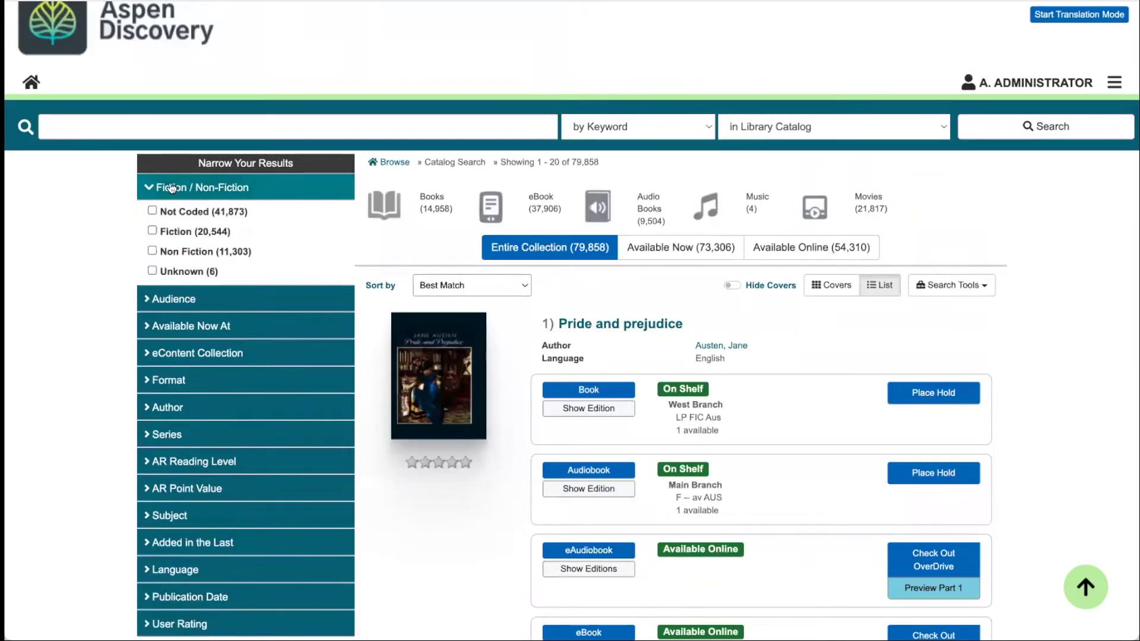
click(174, 188)
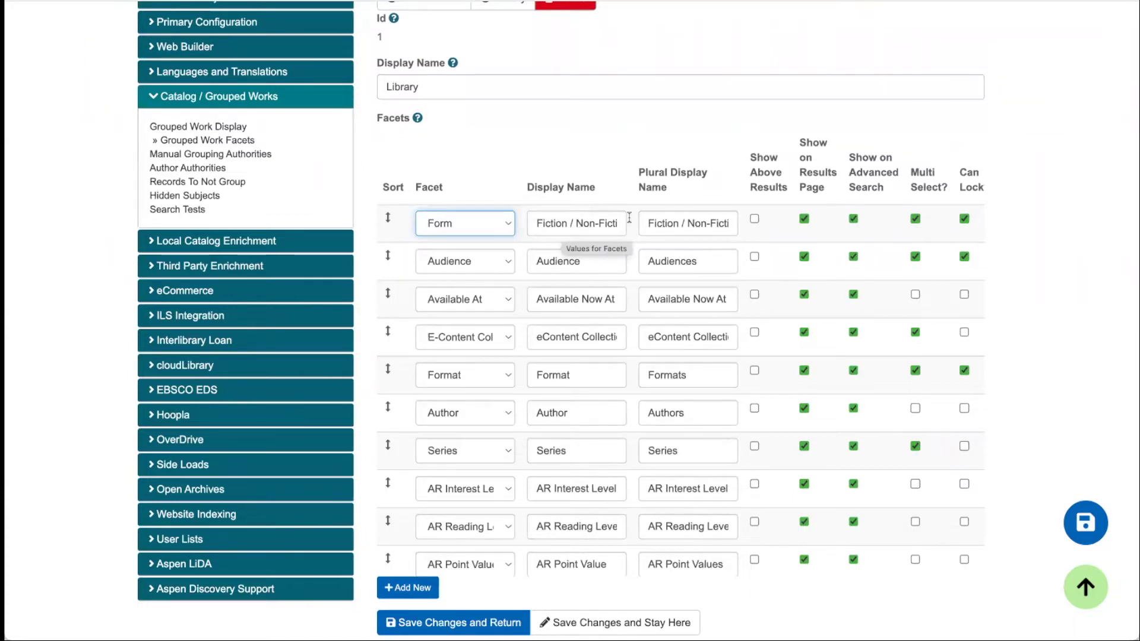
scroll(796, 238, right, 4)
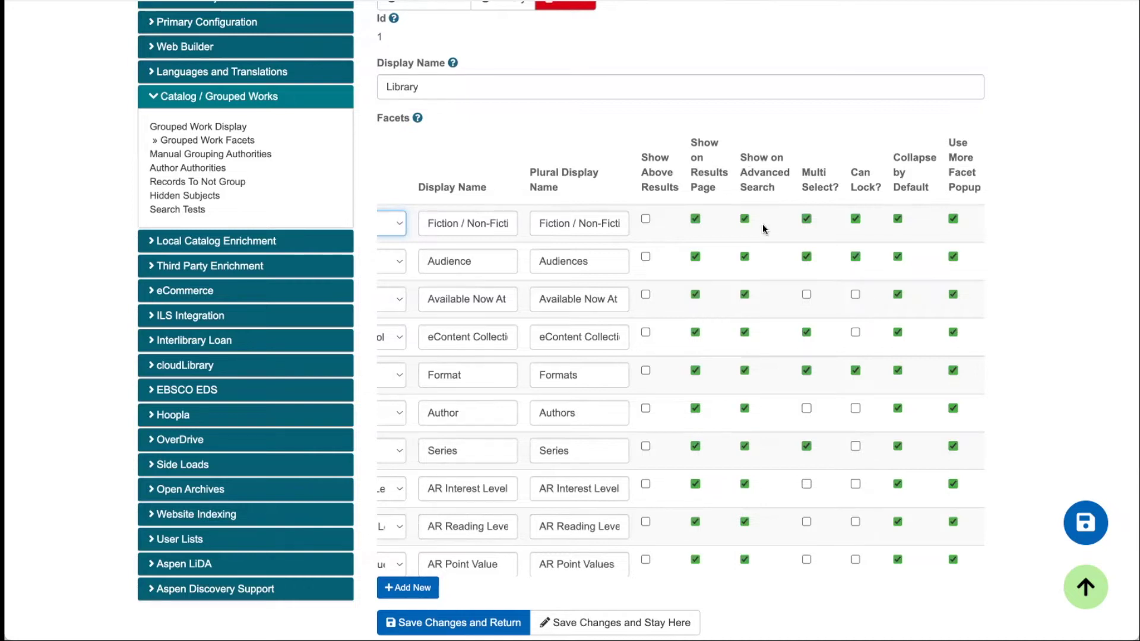
scroll(764, 229, down, 5)
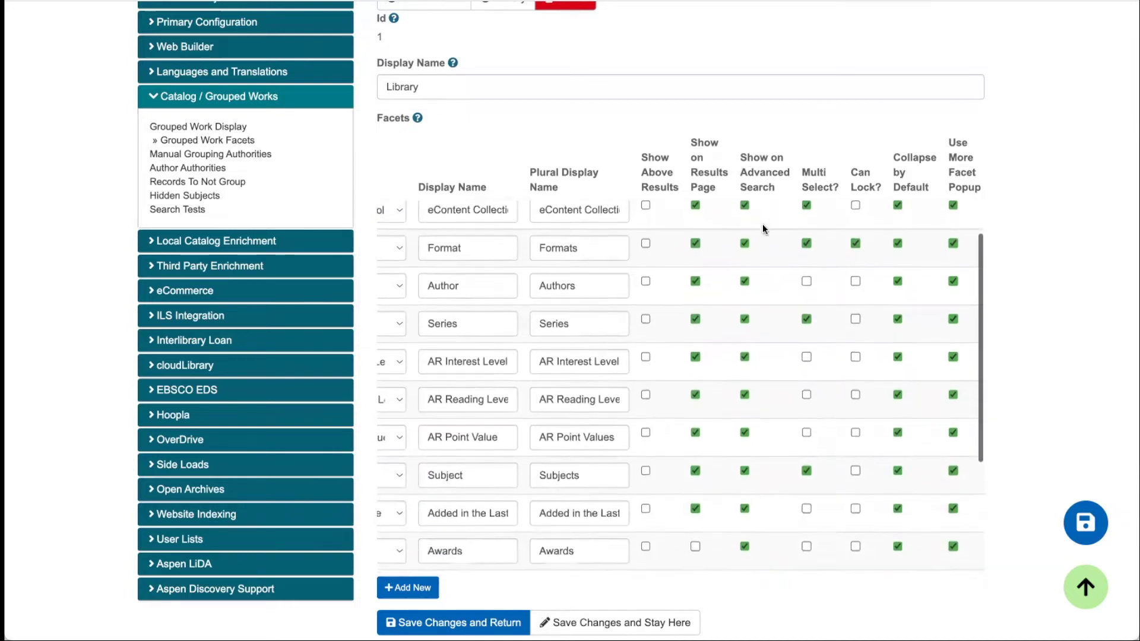
scroll(764, 297, down, 2)
scroll(712, 380, left, 2)
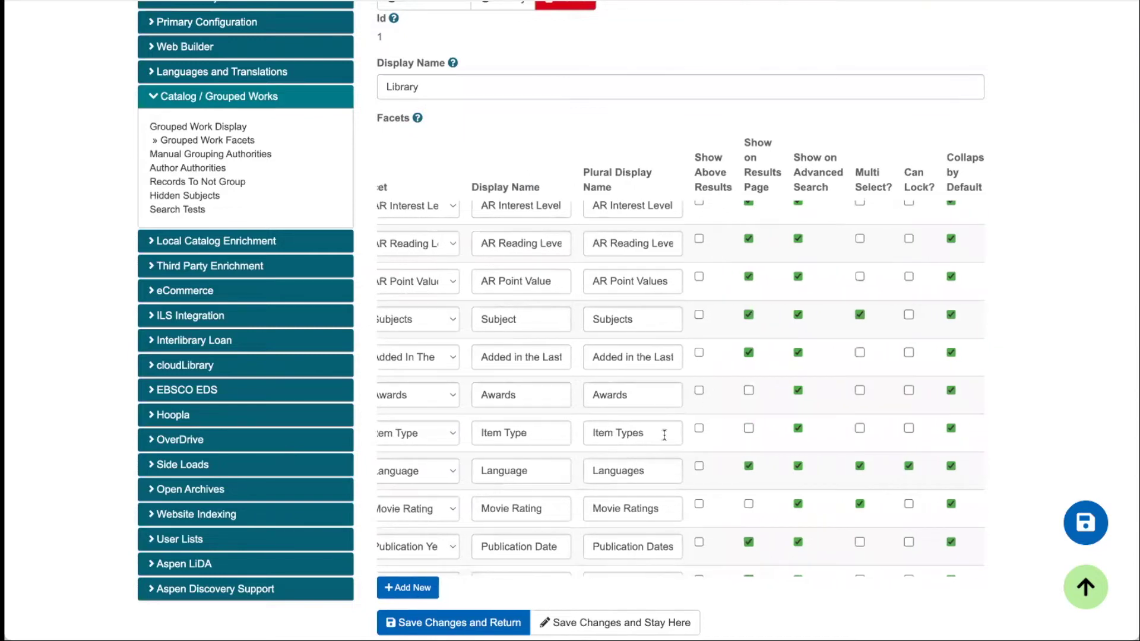
scroll(713, 463, down, 1)
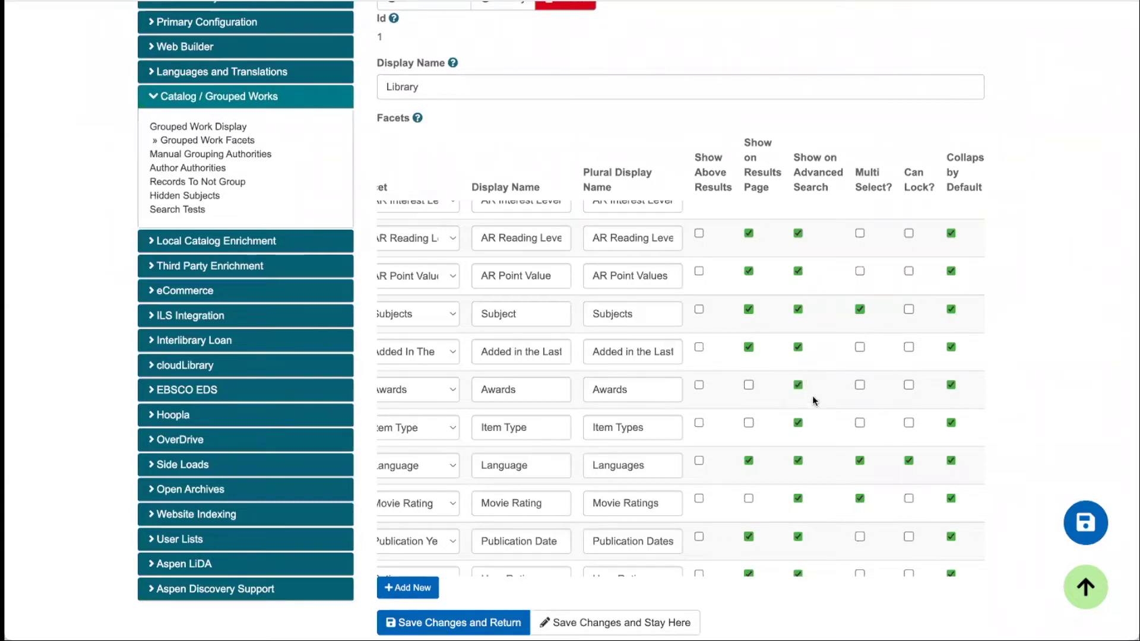
scroll(802, 339, up, 5)
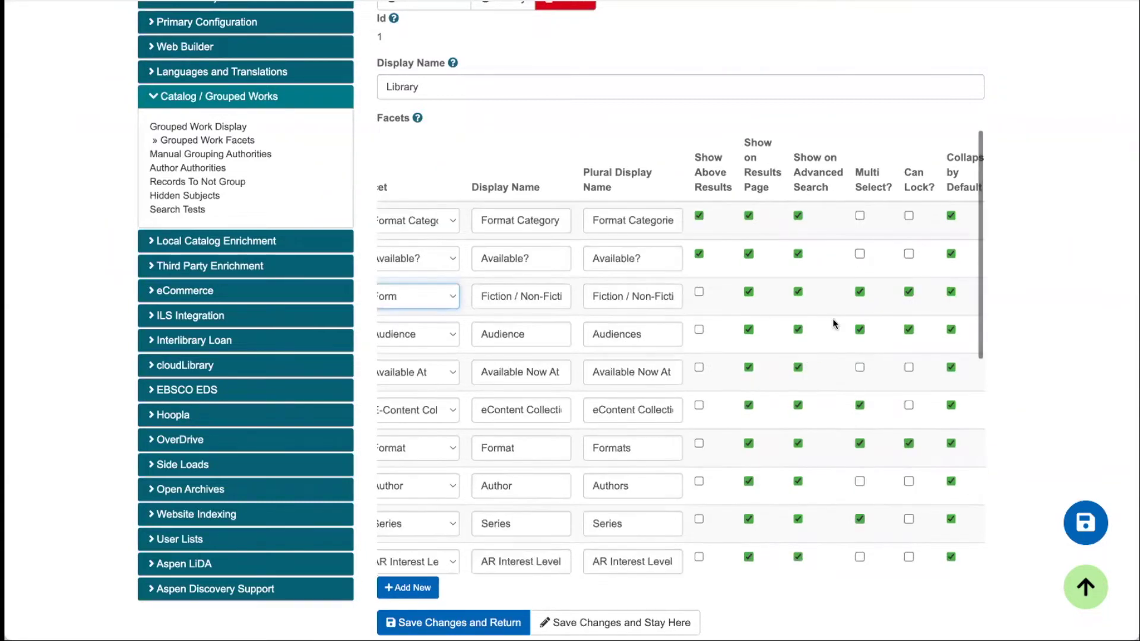
scroll(832, 319, right, 2)
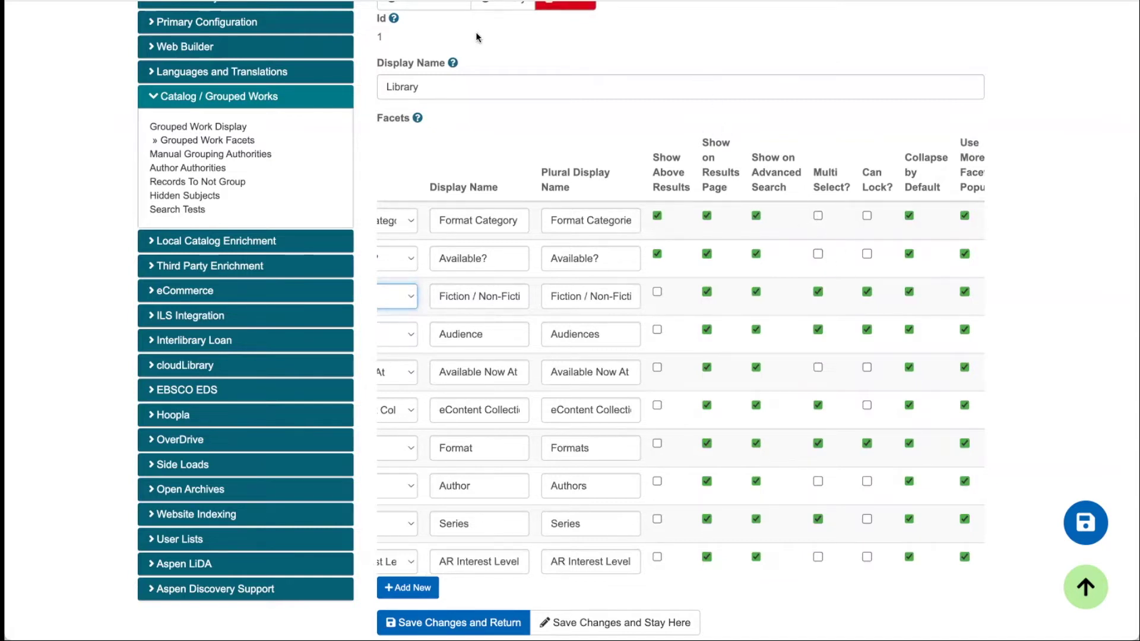
click(160, 296)
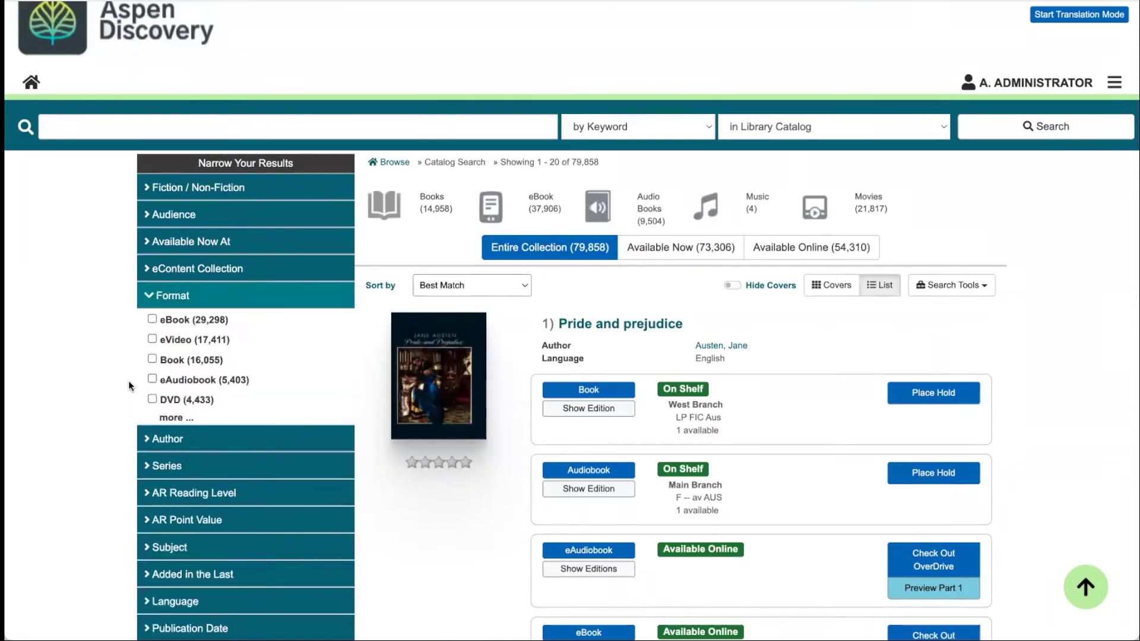
click(152, 428)
scroll(156, 437, down, 1)
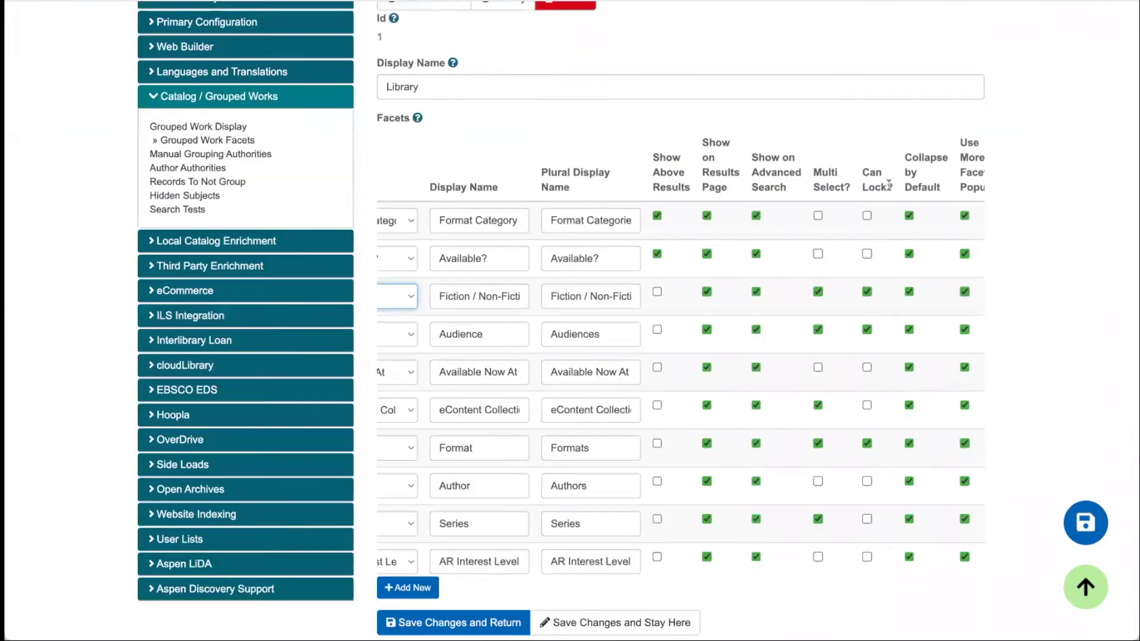
scroll(888, 186, right, 1)
scroll(888, 185, right, 1)
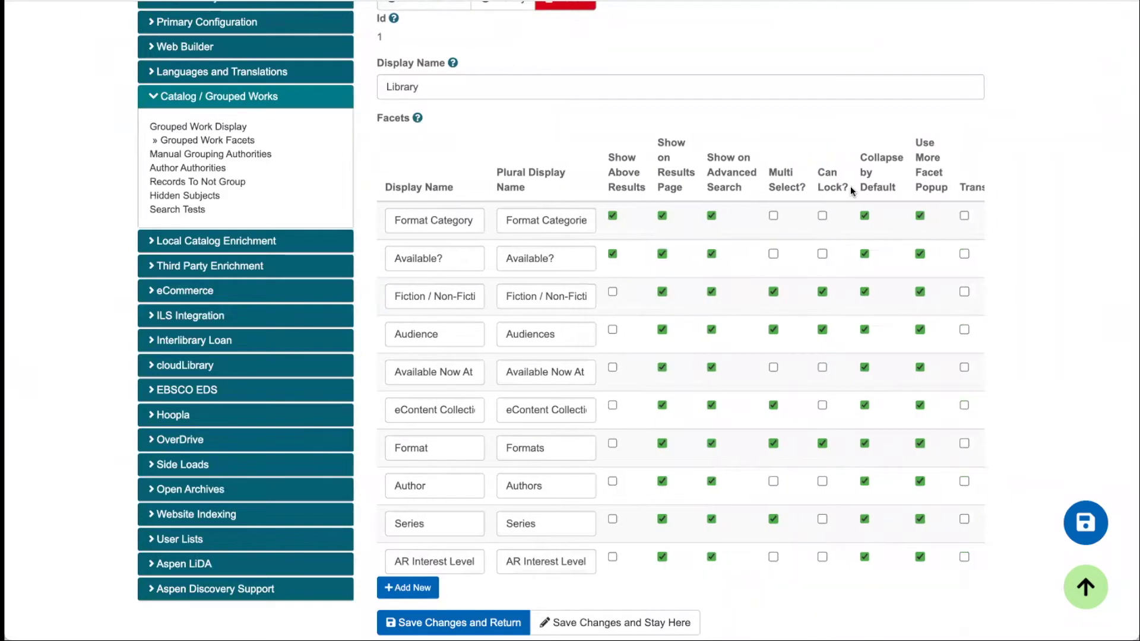
scroll(853, 190, right, 1)
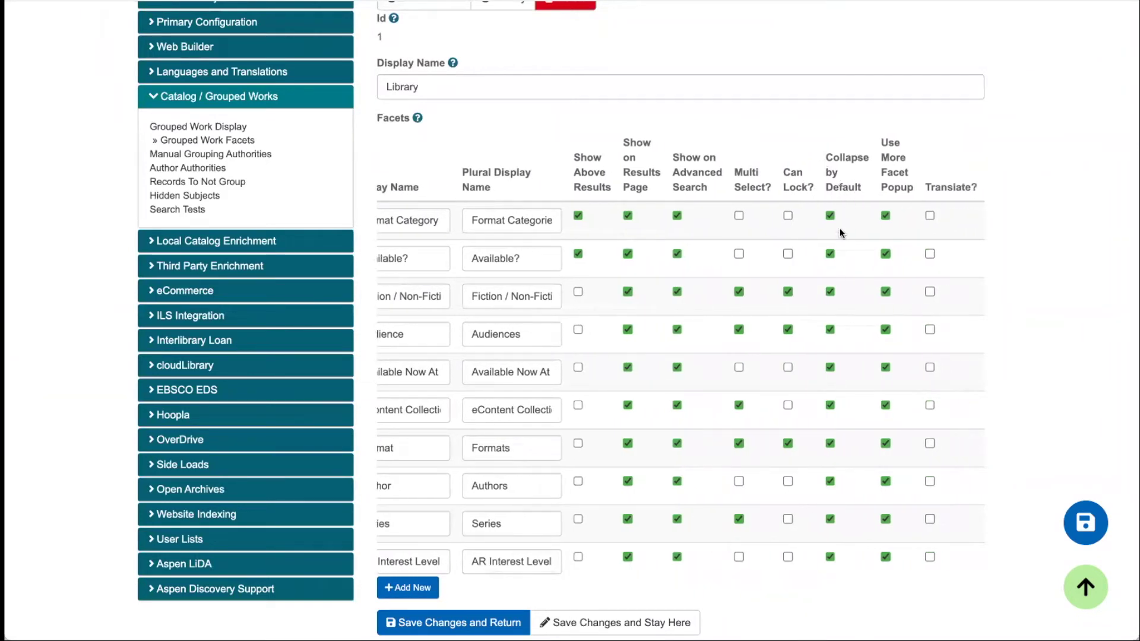
scroll(834, 224, down, 2)
scroll(835, 224, up, 2)
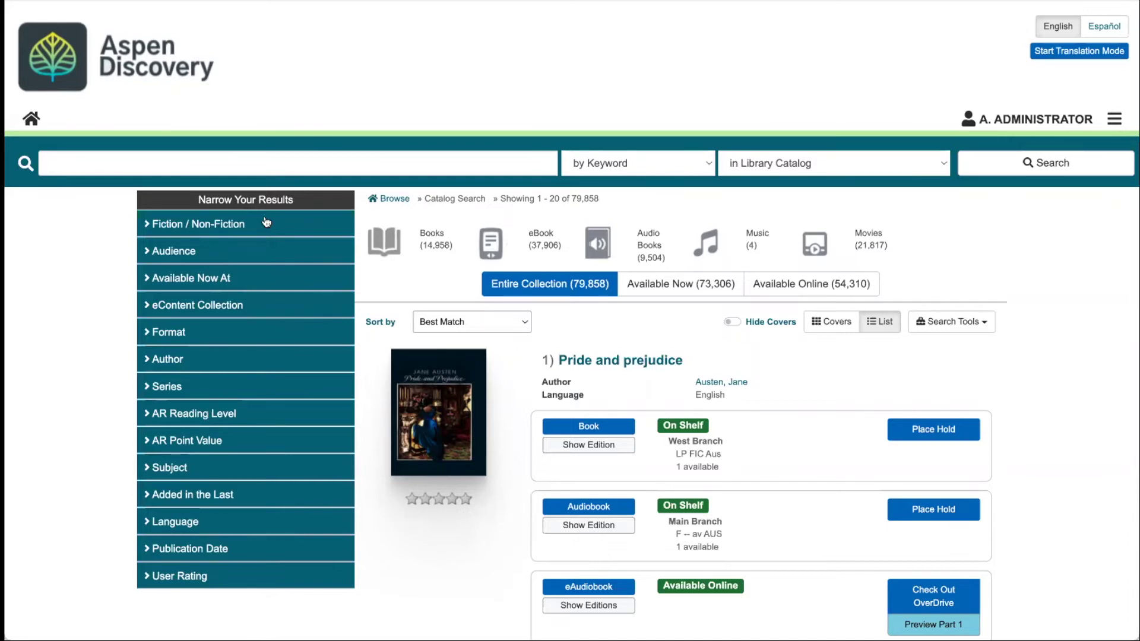
scroll(266, 222, down, 2)
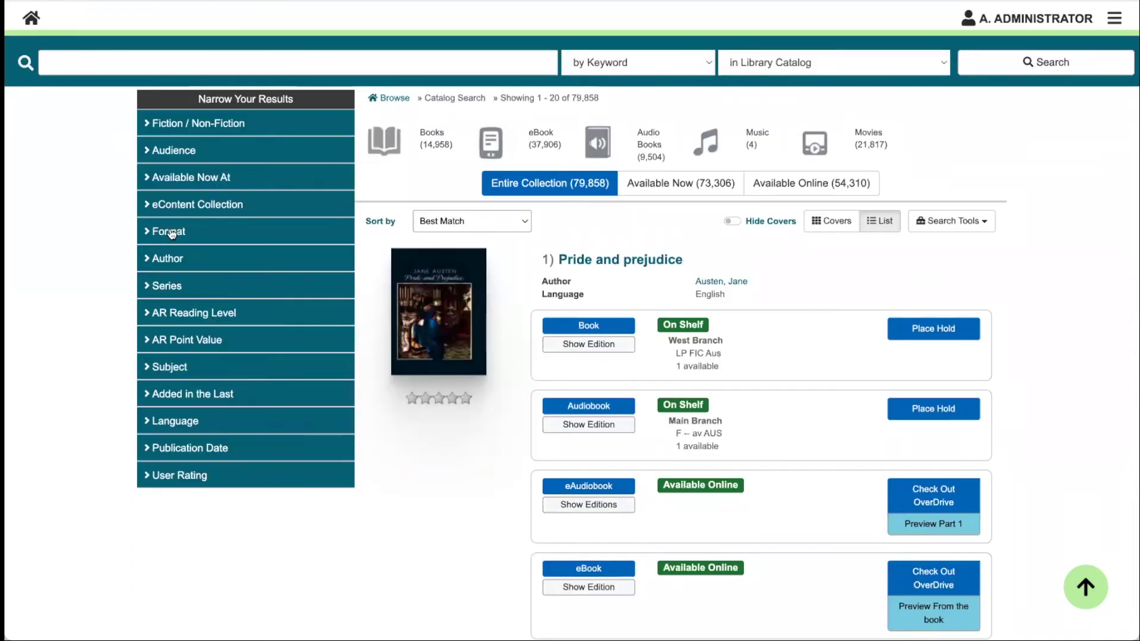
click(178, 230)
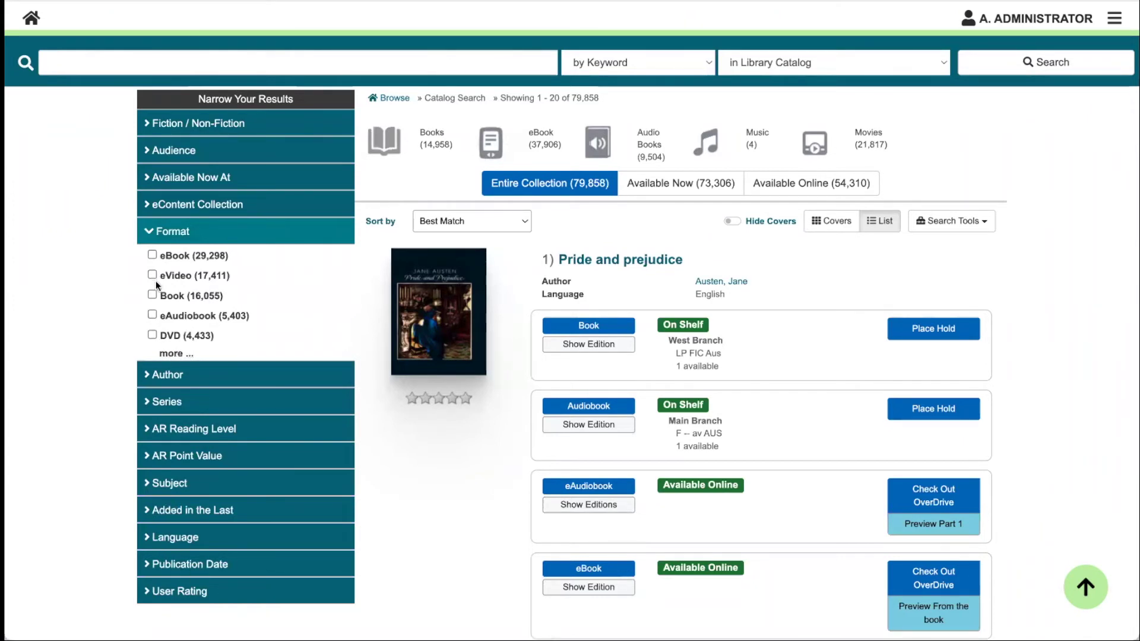
click(173, 353)
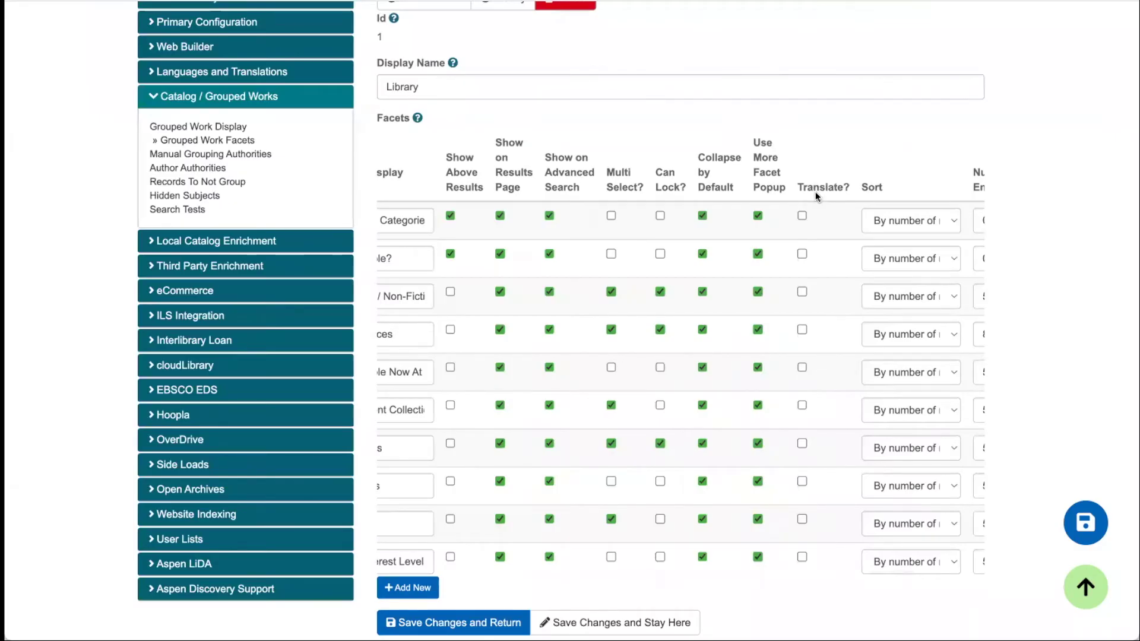
scroll(816, 196, right, 1)
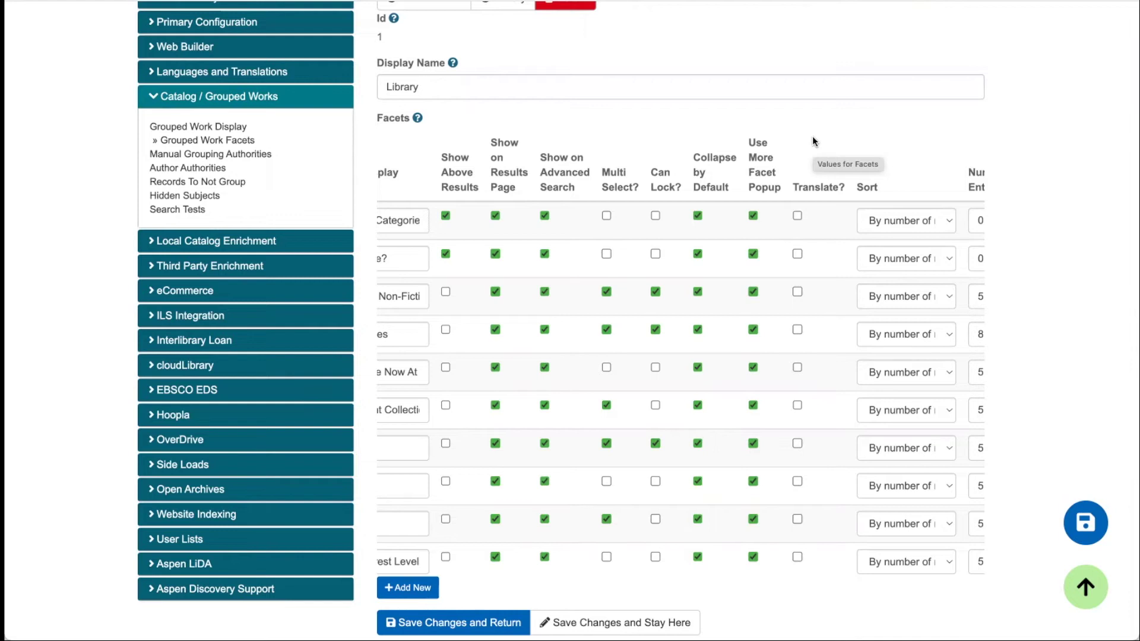
scroll(557, 330, left, 5)
scroll(556, 404, left, 1)
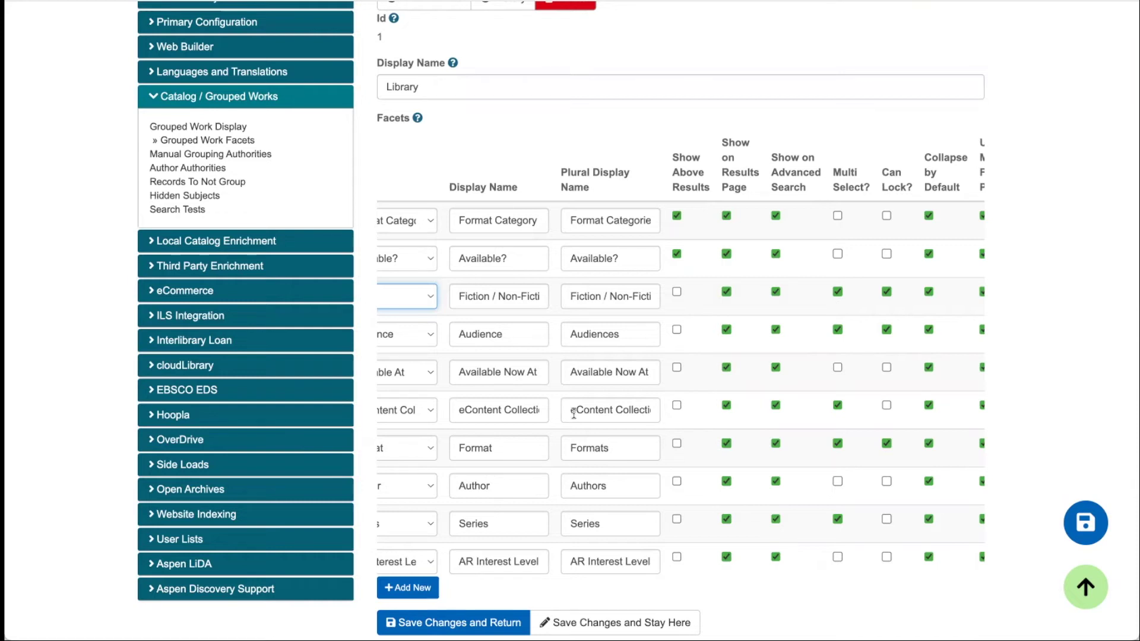
scroll(573, 414, right, 5)
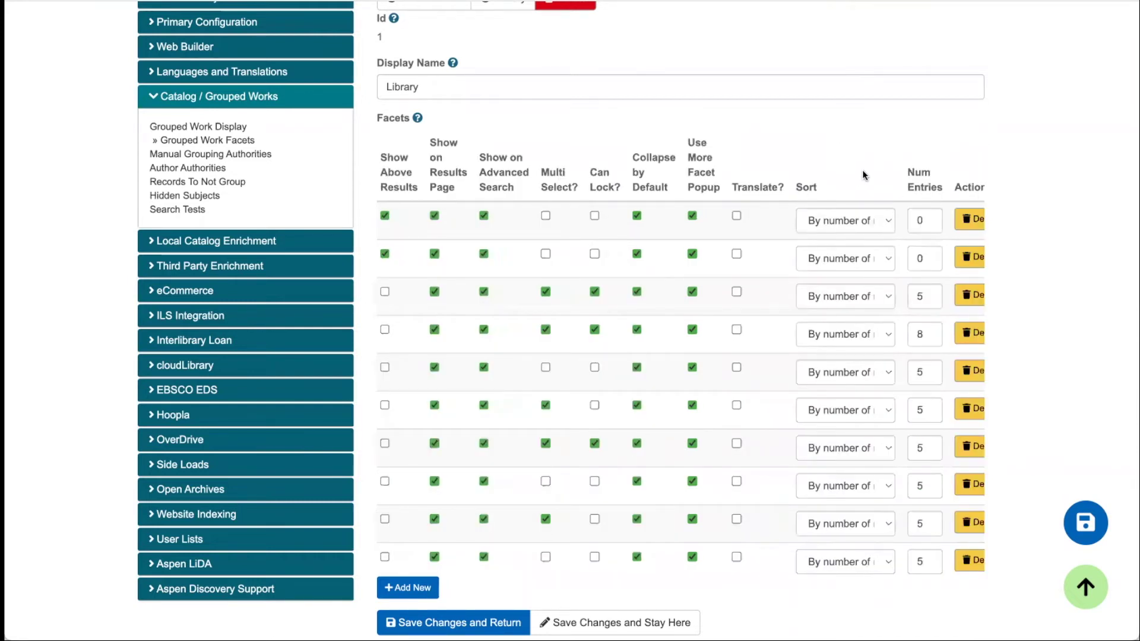
click(859, 222)
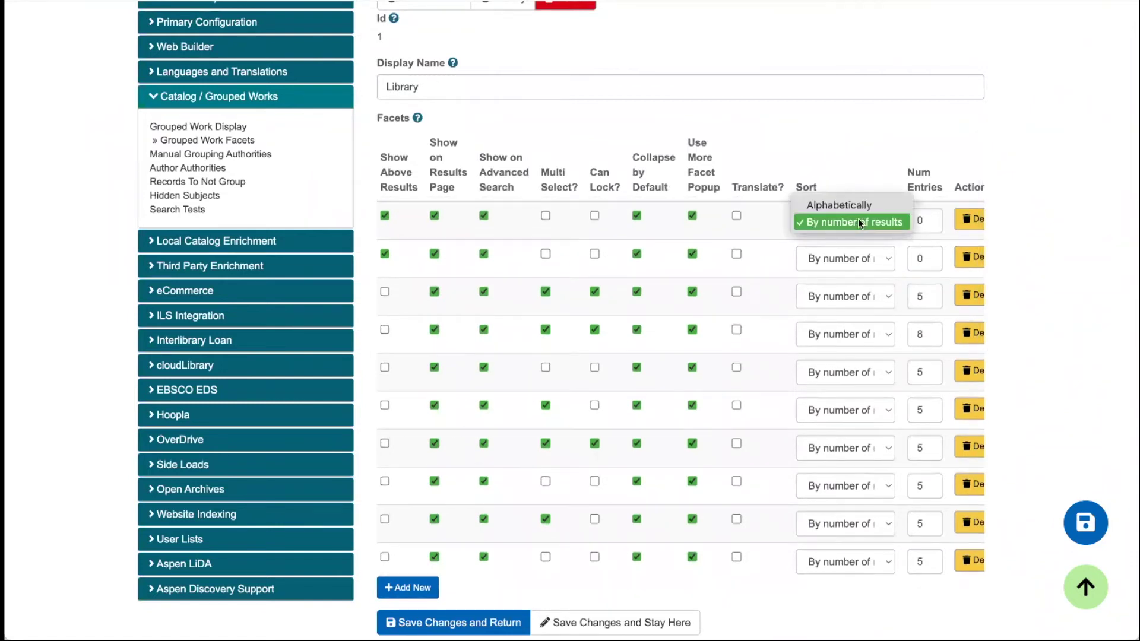
click(886, 206)
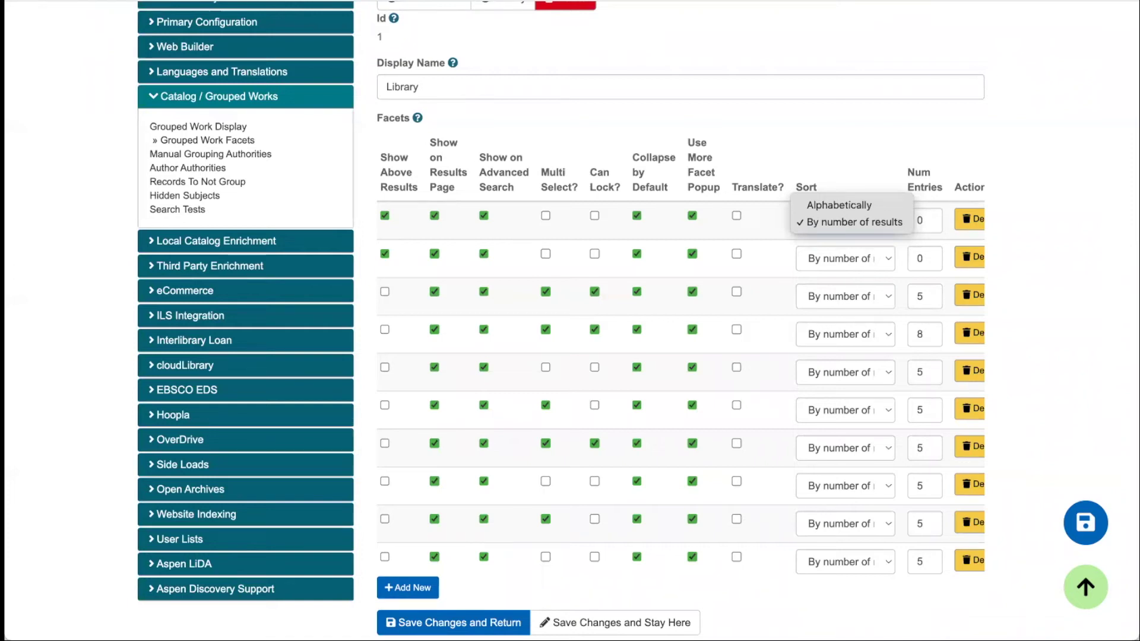
key(Escape)
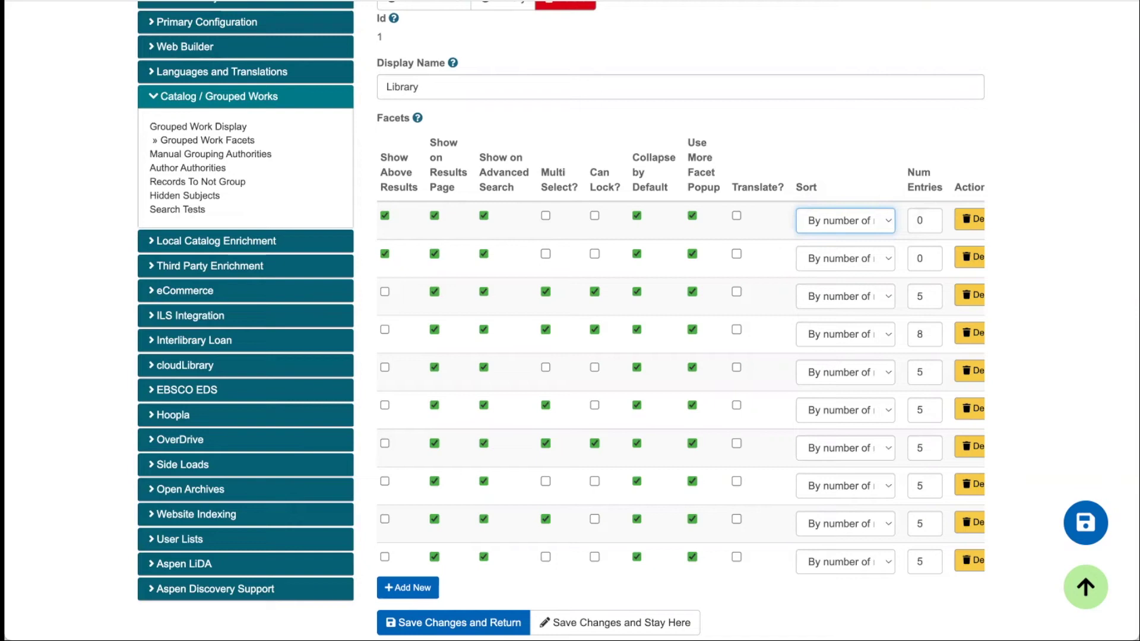
scroll(928, 244, down, 1)
scroll(928, 244, down, 1)
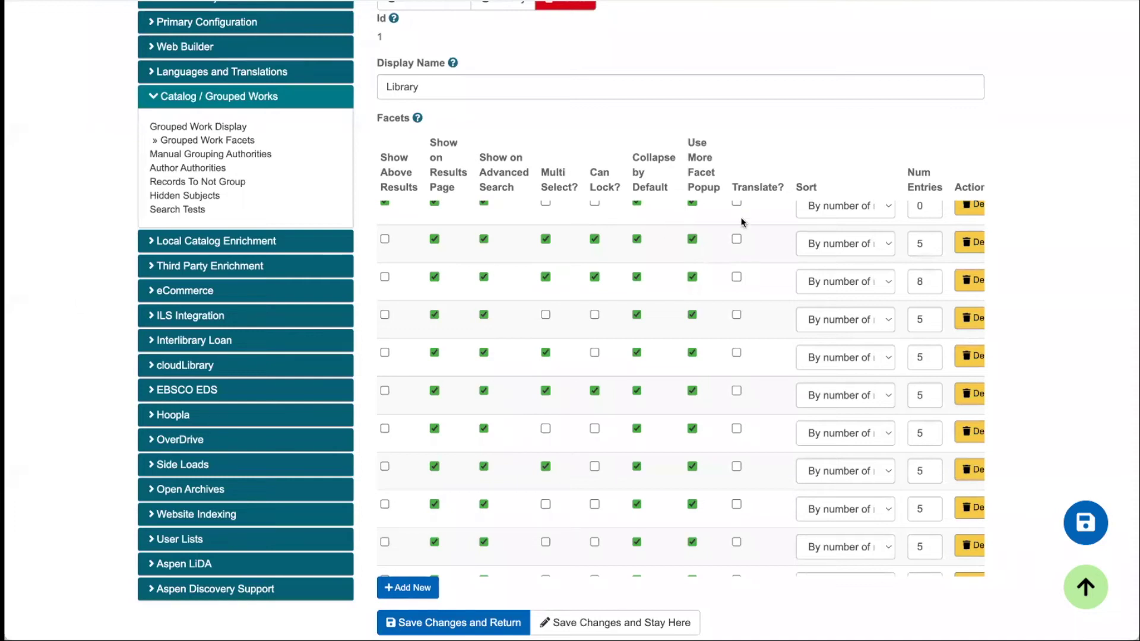
double_click(920, 243)
text(7)
Scroll back to the catalog results for the whole collection, 79,858 titles with Format facets.
scroll(748, 243, left, 3)
scroll(747, 243, up, 1)
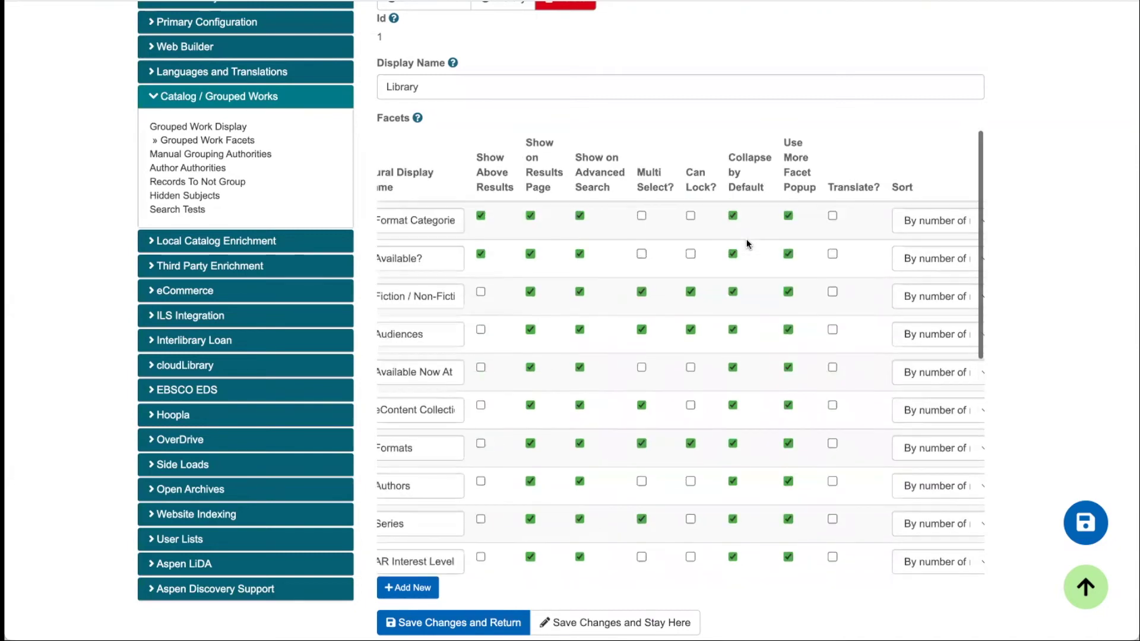
scroll(747, 243, left, 2)
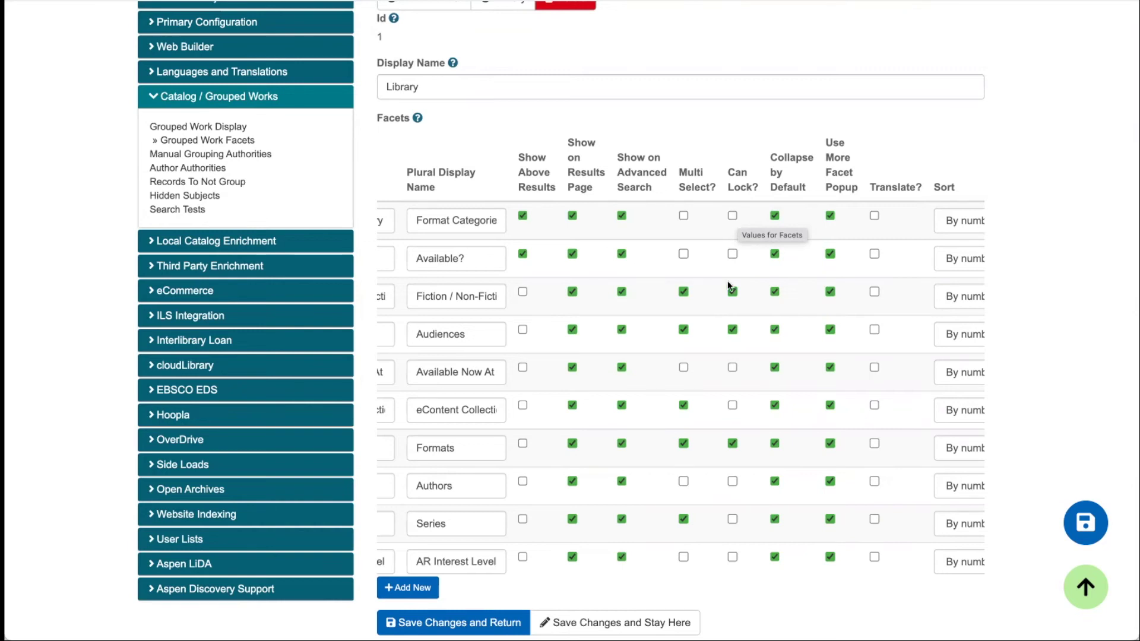
scroll(731, 287, left, 1)
scroll(731, 288, down, 1)
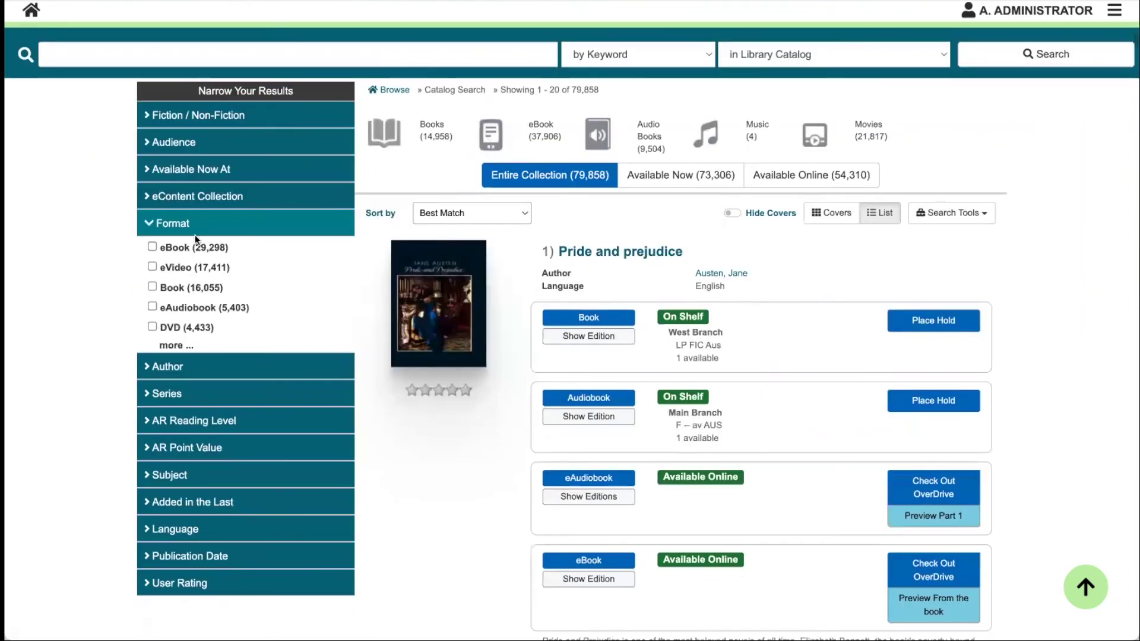
Filter to DVD, lock the Format facet, and search the catalog for 'the help'.
click(152, 327)
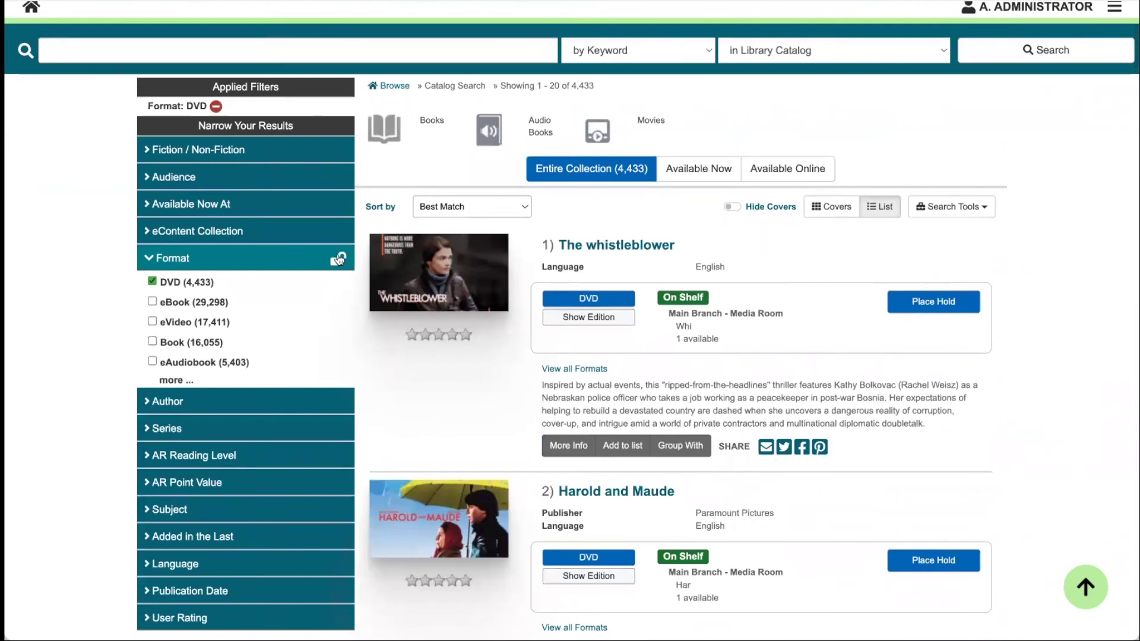
click(339, 259)
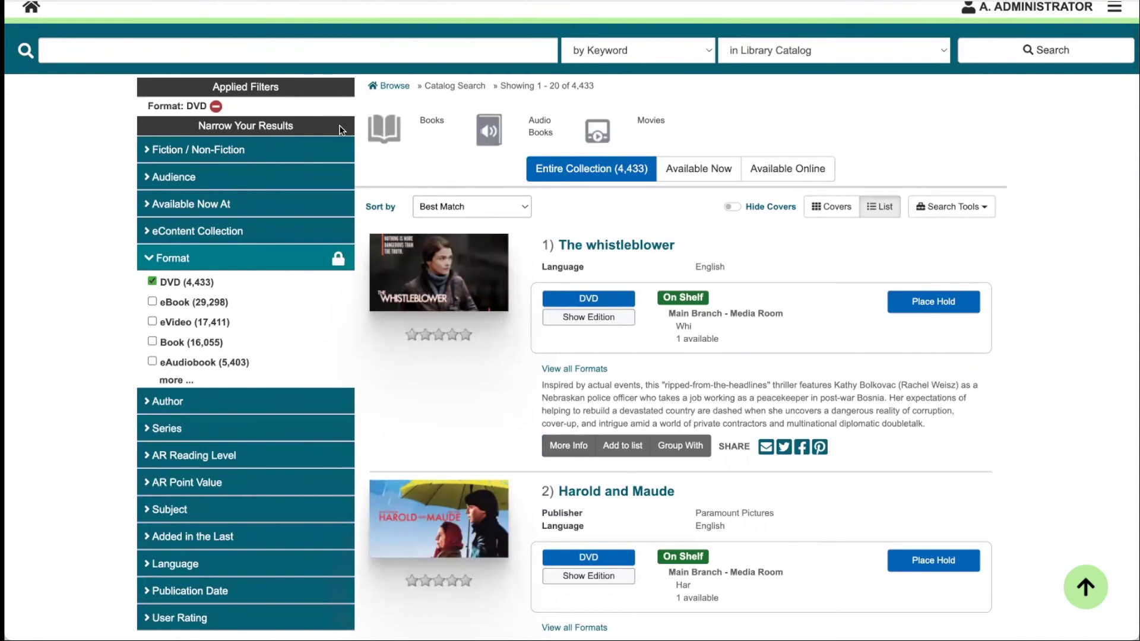
click(352, 51)
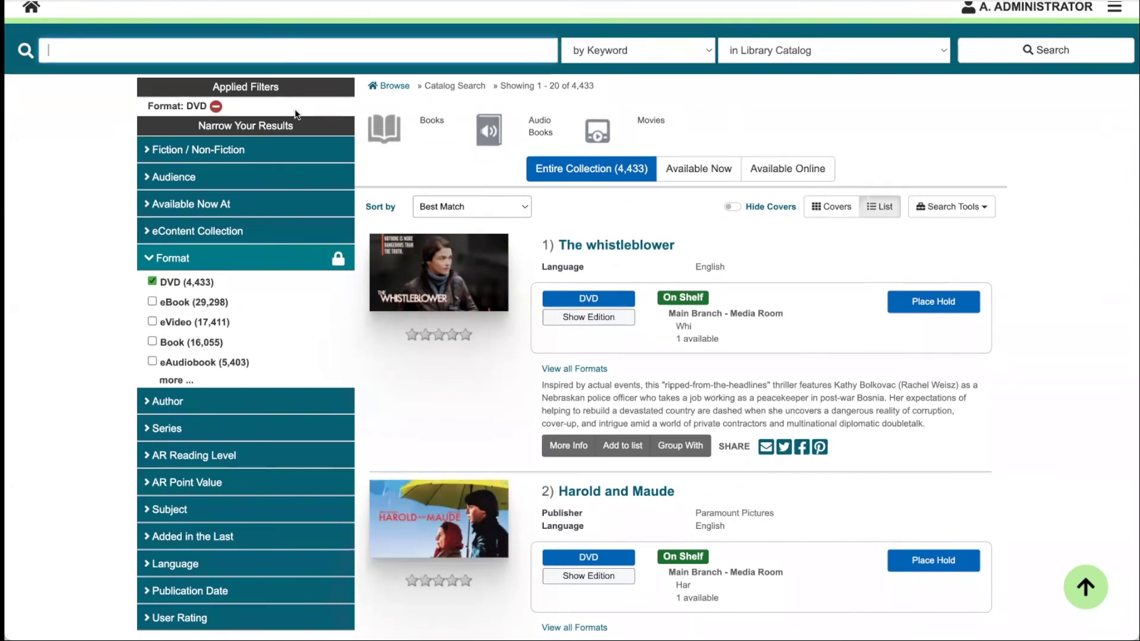
text(the help)
key(Return)
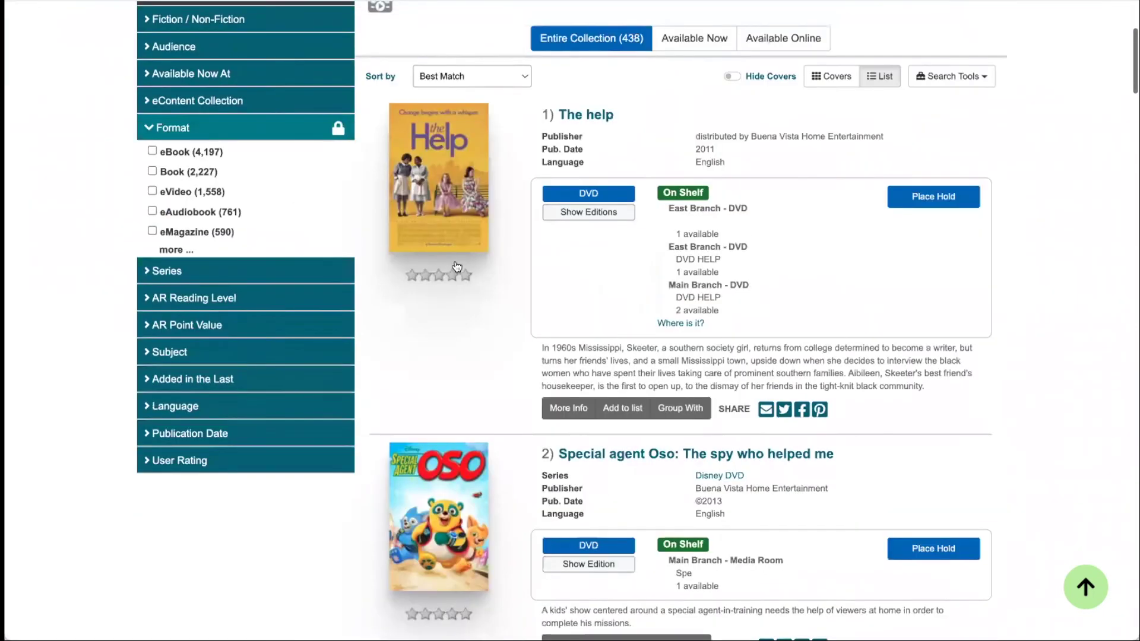
Unlock Format and remove the DVD filter to rerun 'the help' across all formats.
scroll(526, 172, up, 1)
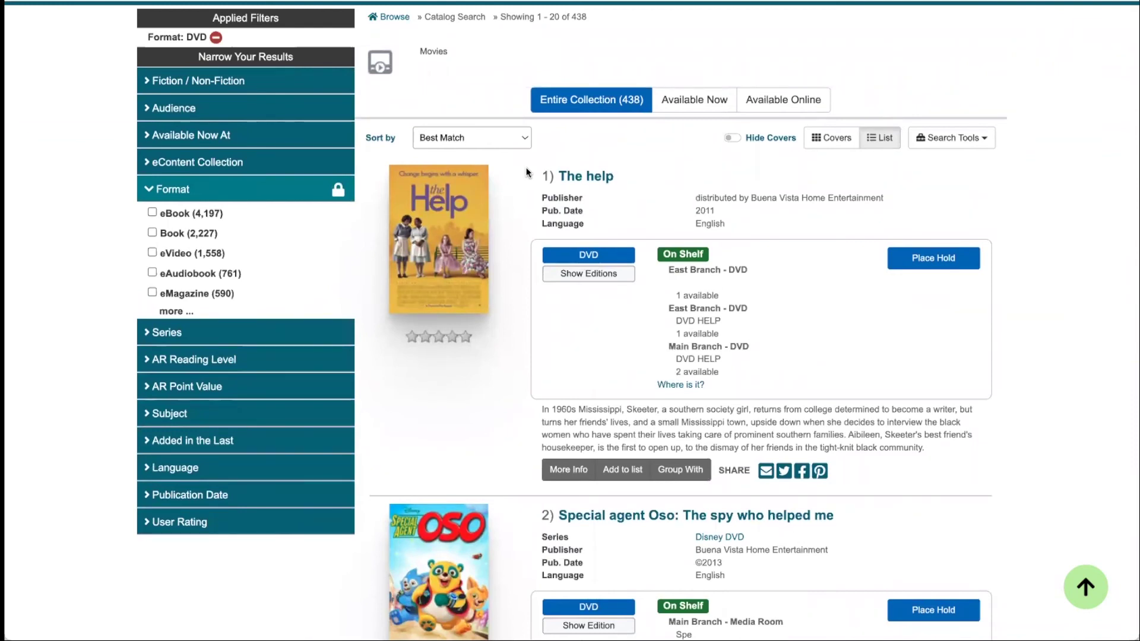
scroll(526, 173, up, 1)
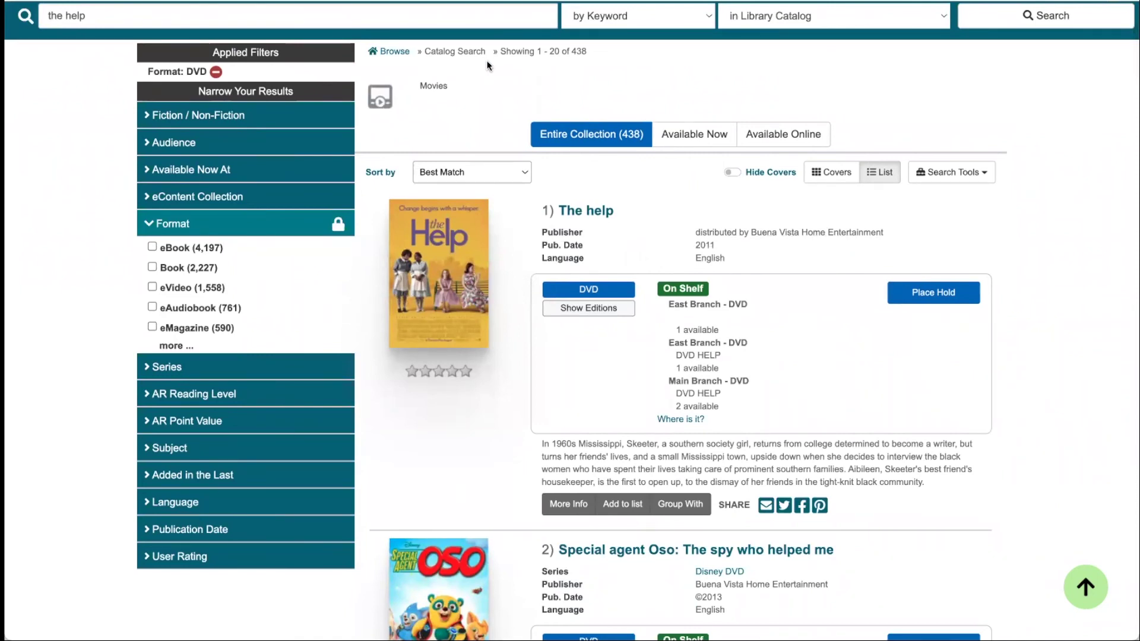
click(338, 228)
click(216, 72)
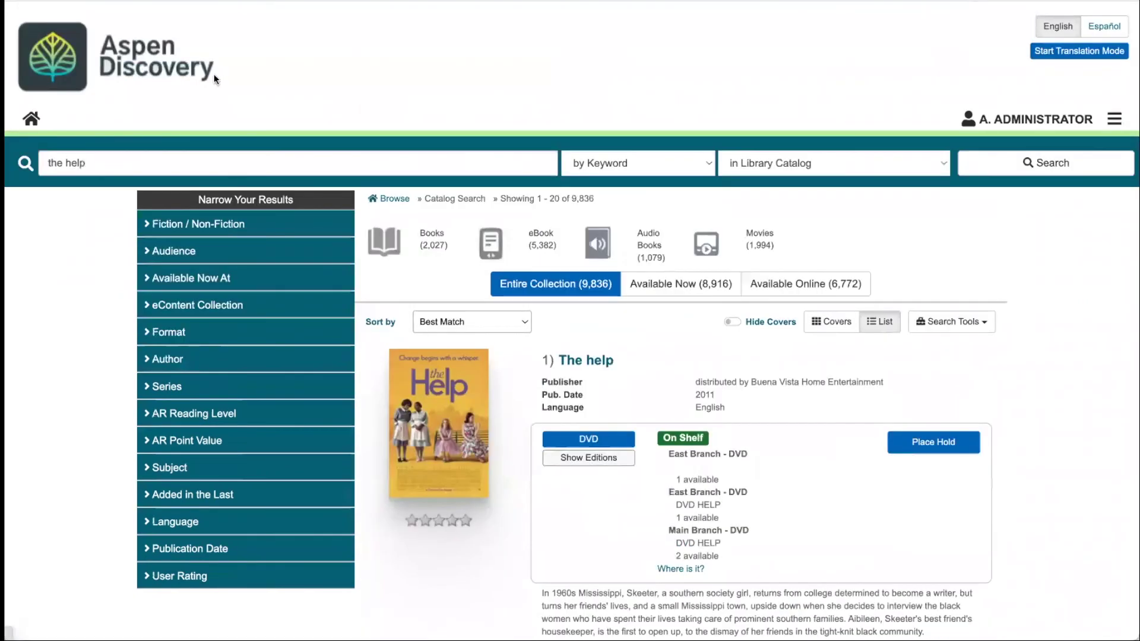
click(986, 151)
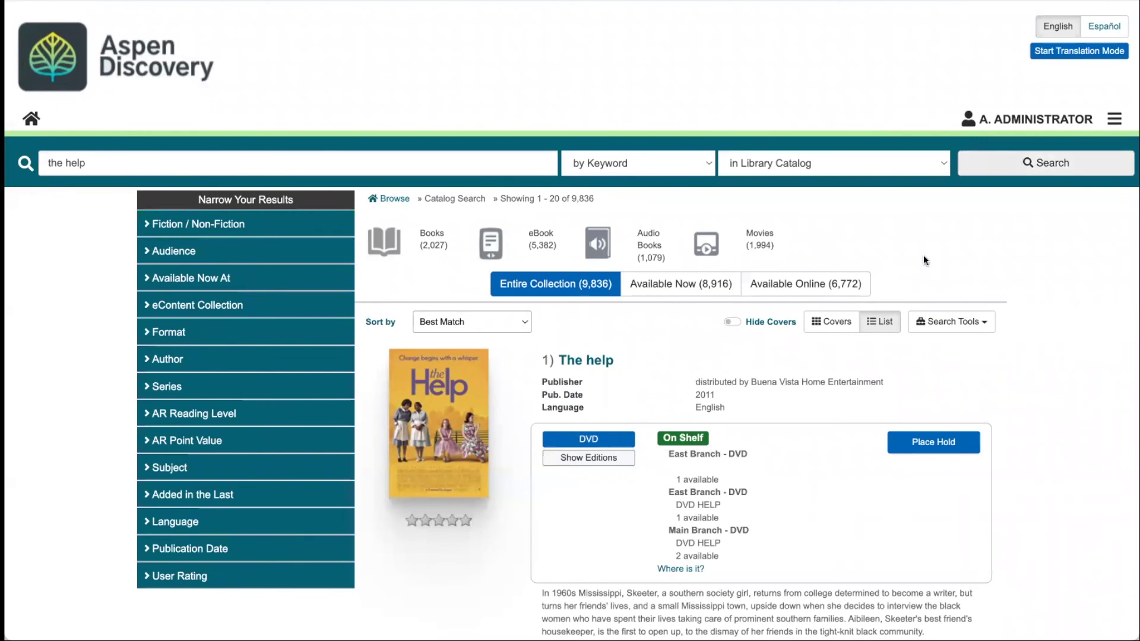
scroll(924, 254, down, 4)
scroll(924, 255, down, 2)
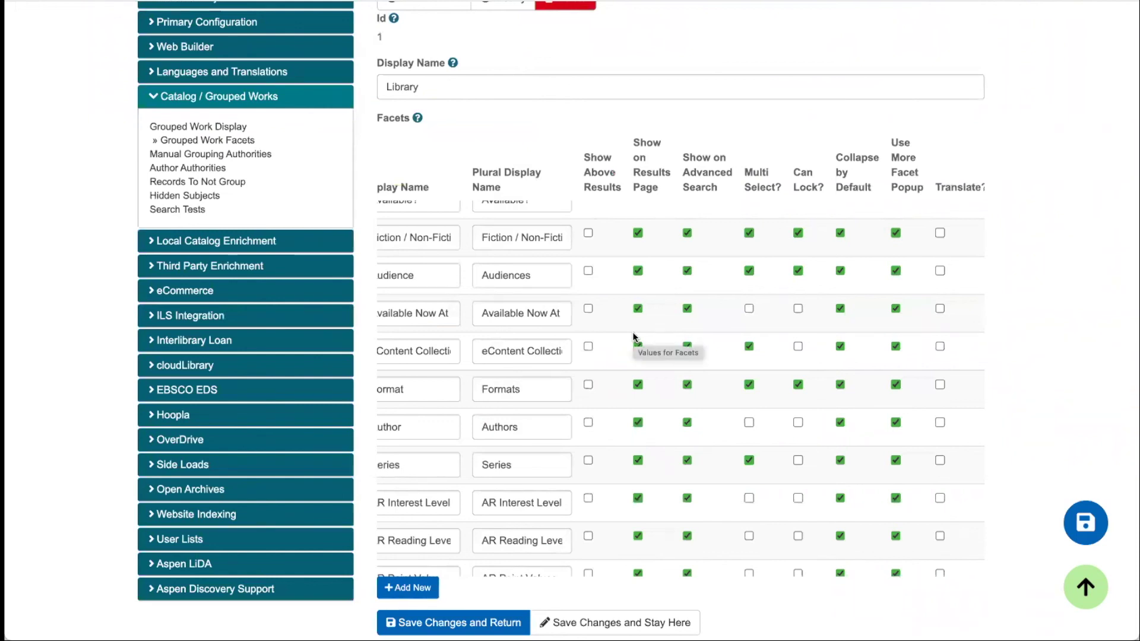
Move the Audience, Available At and eContent Collection facets higher in the list.
scroll(636, 338, left, 3)
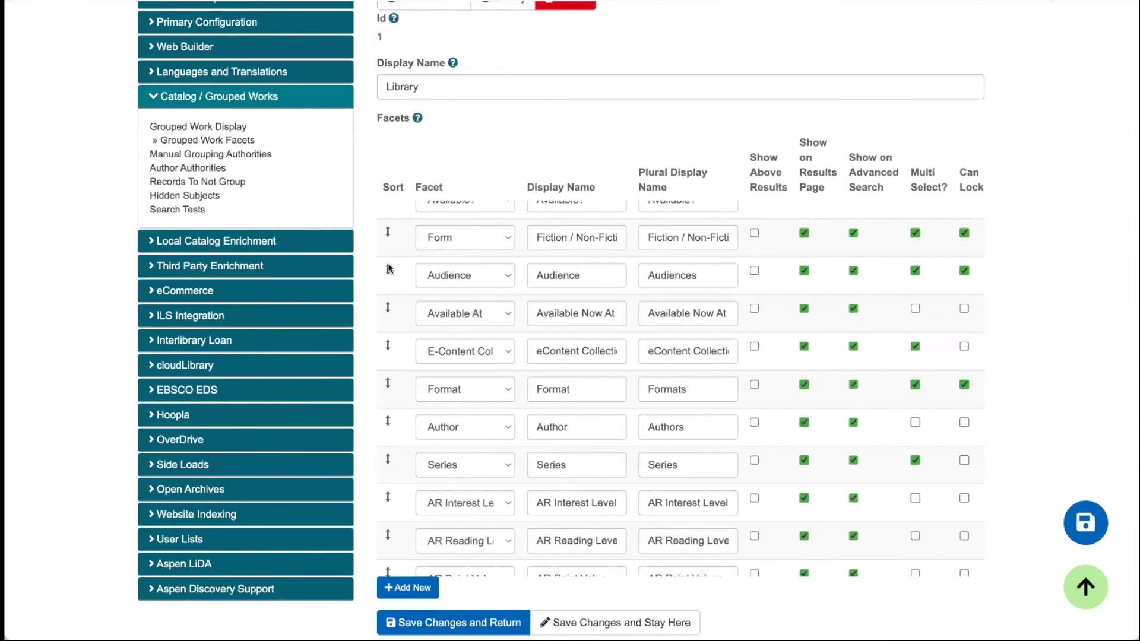
drag(389, 269, 388, 232)
drag(392, 314, 388, 234)
drag(386, 347, 388, 272)
scroll(559, 508, down, 2)
scroll(558, 507, down, 8)
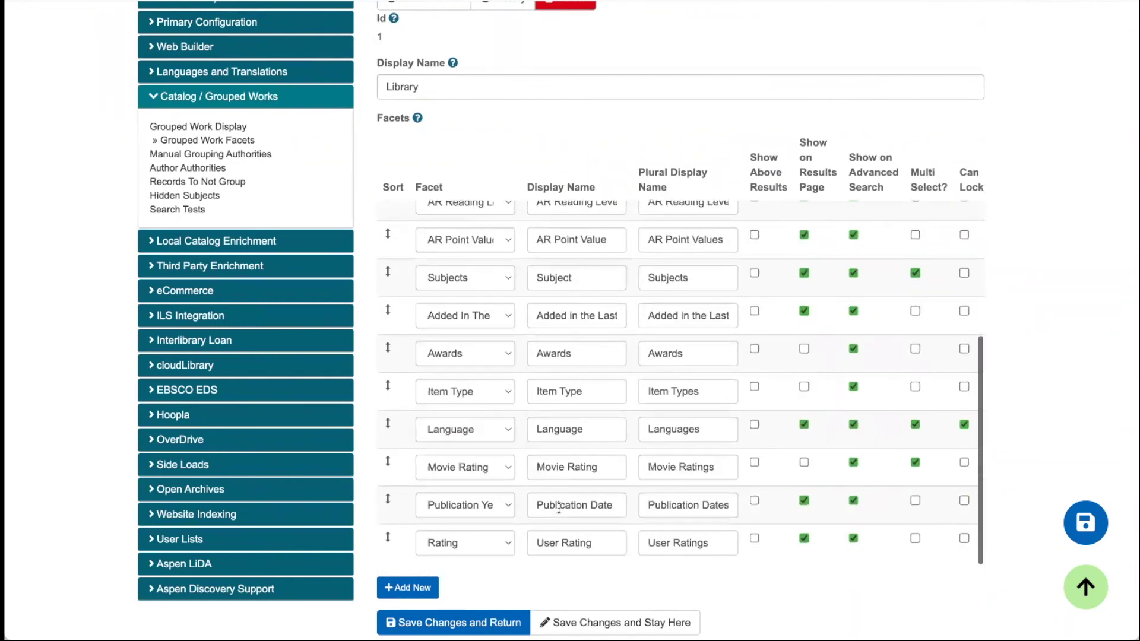
Add a new facet row using the Topics facet.
click(403, 450)
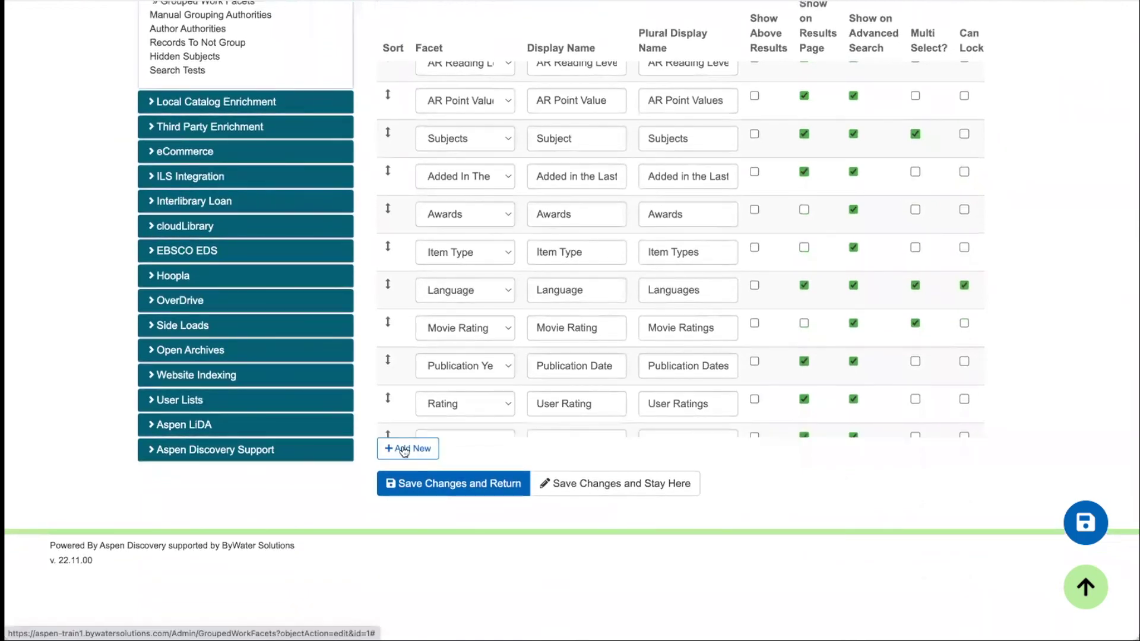
click(461, 403)
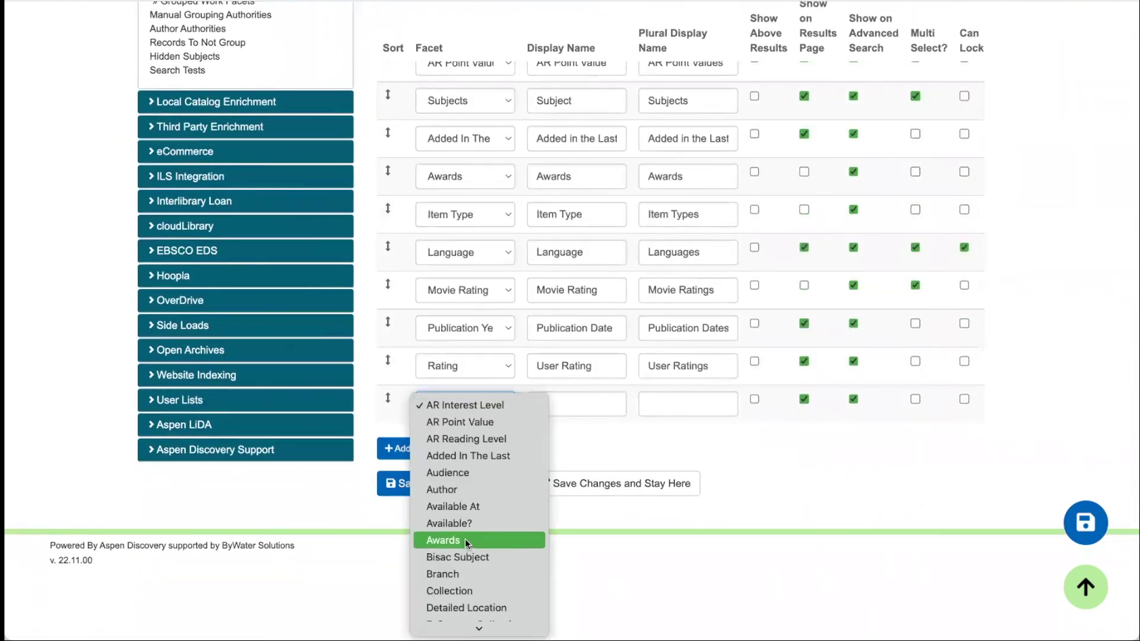
scroll(467, 545, down, 5)
scroll(466, 481, down, 2)
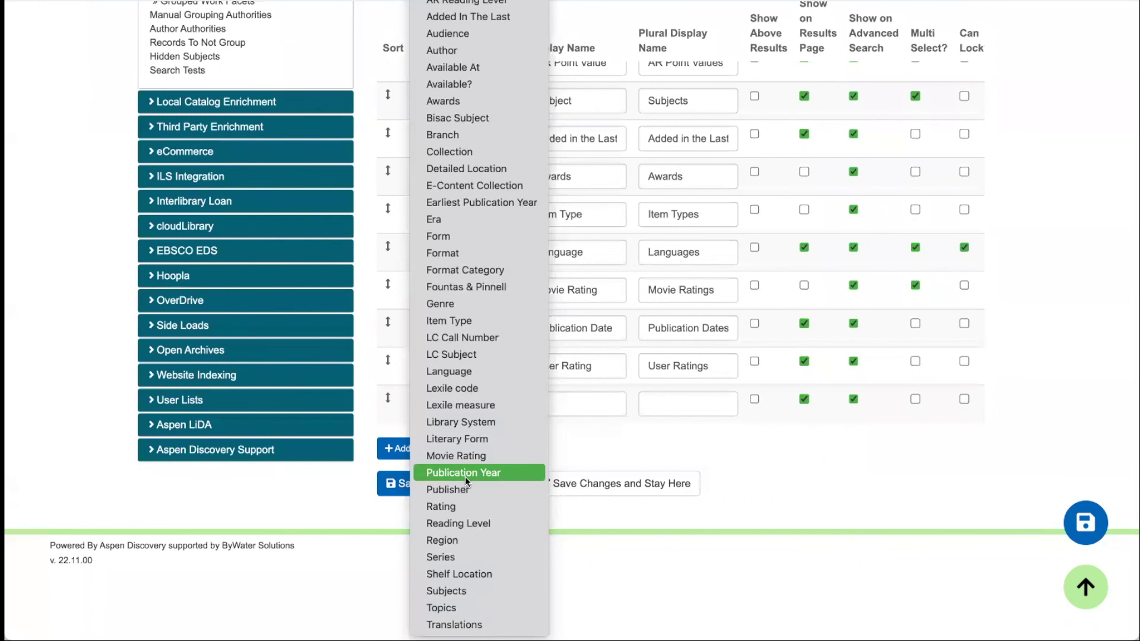
click(443, 607)
Name the new facet 'Topic' with plural display name 'Topics'.
click(556, 405)
text(Topics)
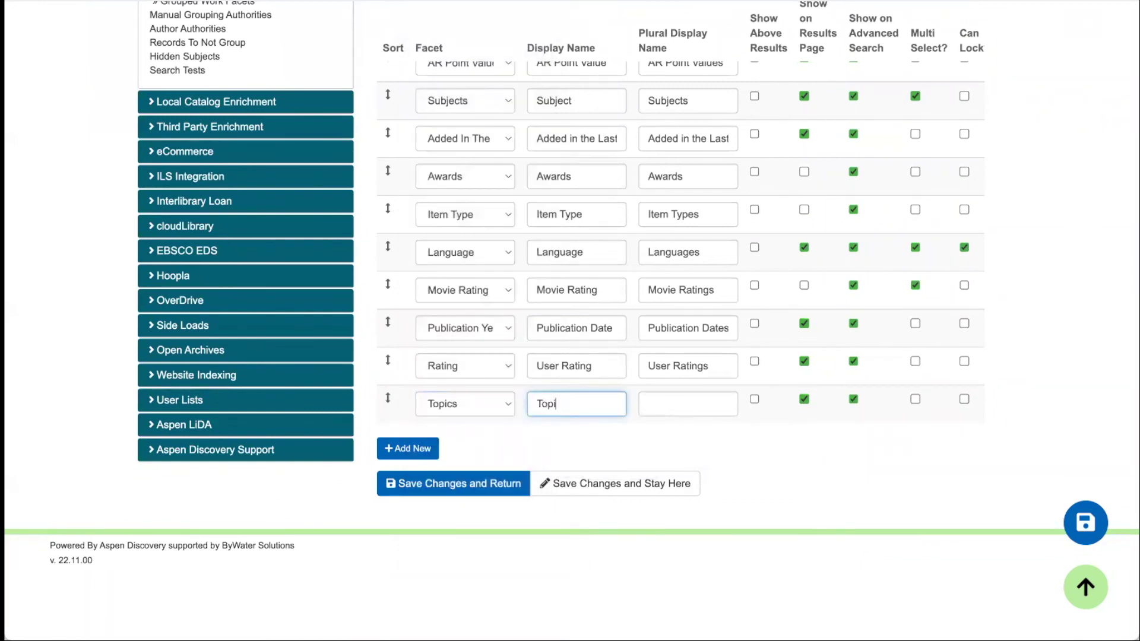
click(688, 403)
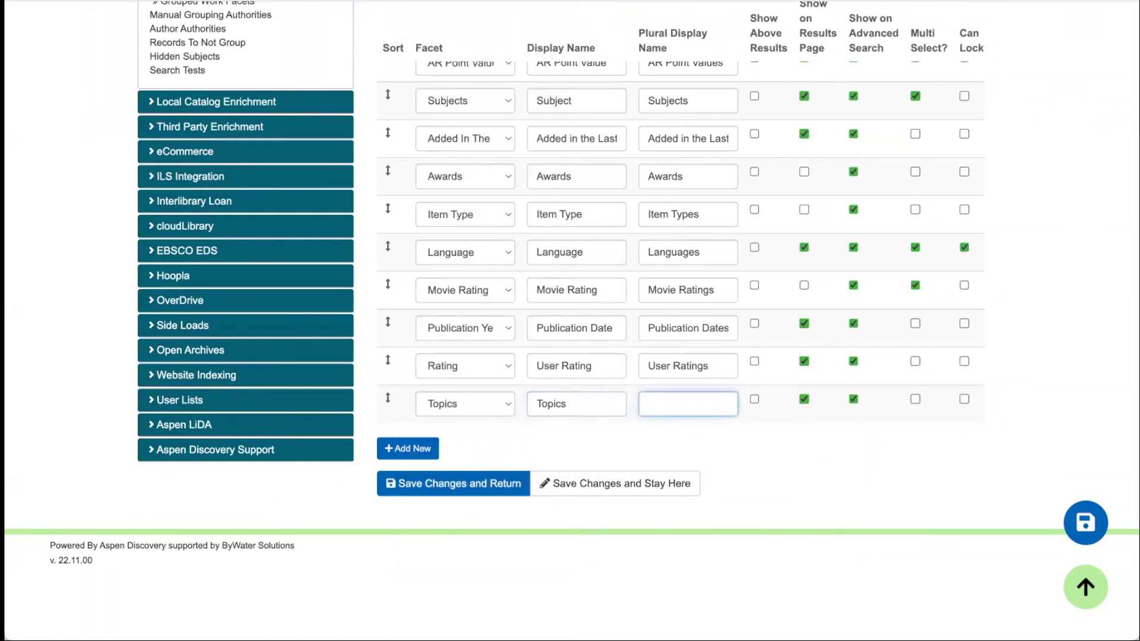
text(Topics)
key(shift+Tab)
key(End)
key(BackSpace)
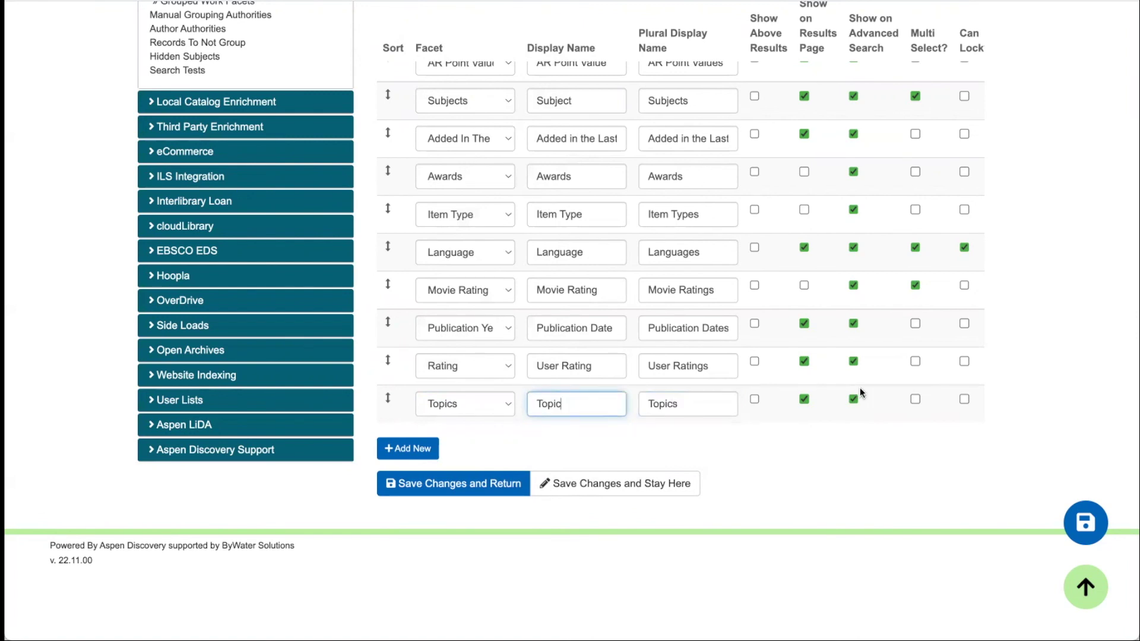
scroll(861, 393, right, 3)
scroll(861, 393, right, 5)
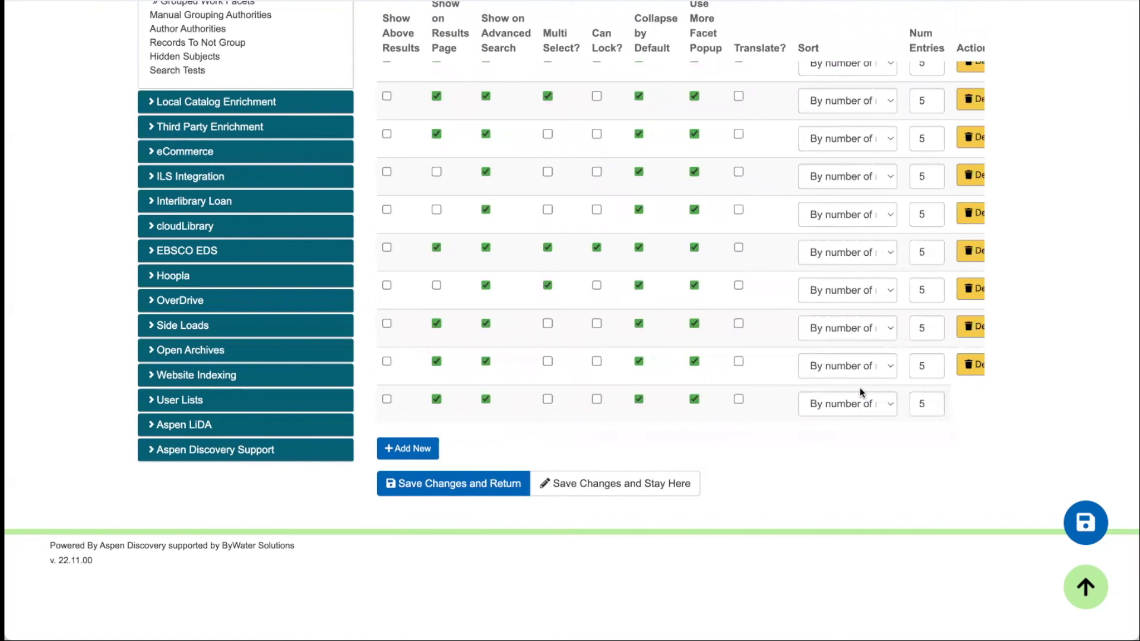
scroll(682, 351, left, 3)
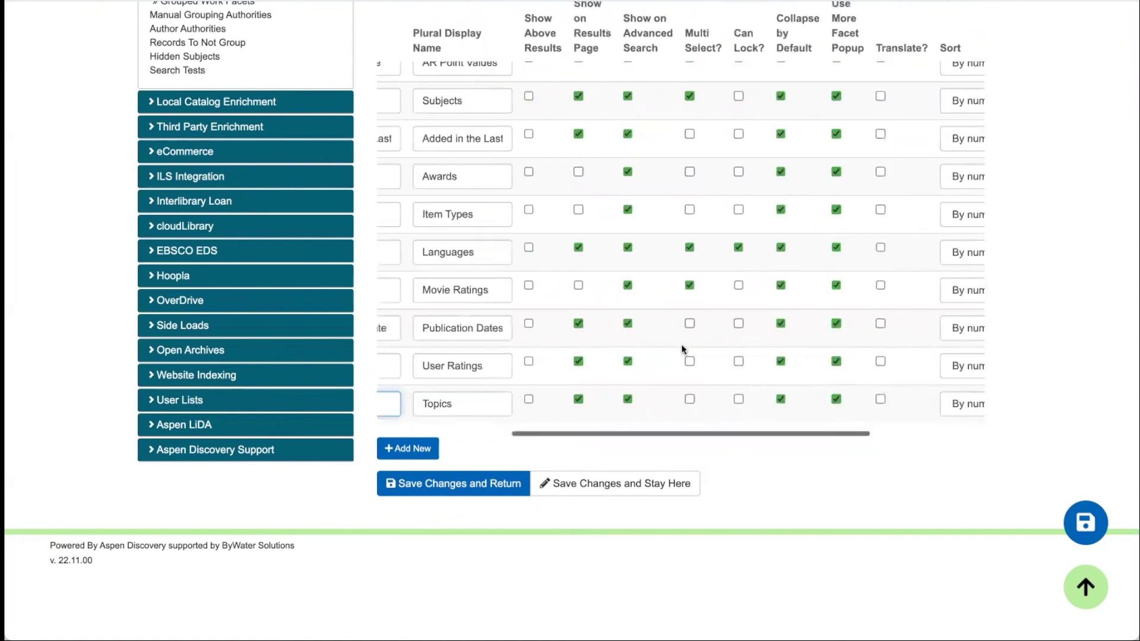
scroll(683, 349, left, 3)
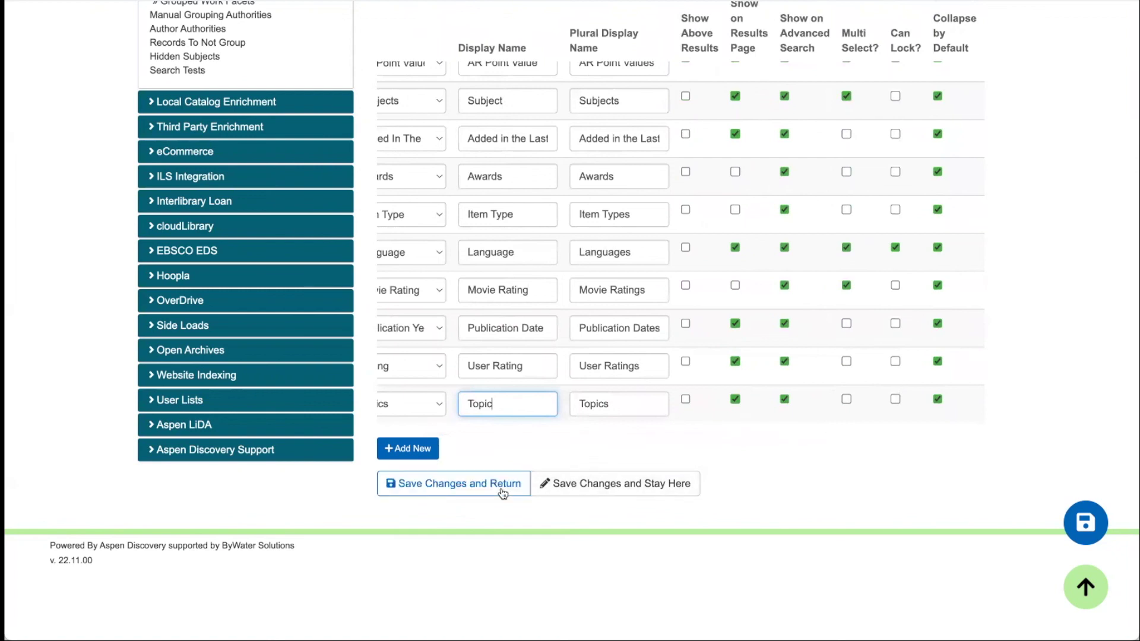
Save the facet changes and expand the new Topic facet in the search results.
click(503, 493)
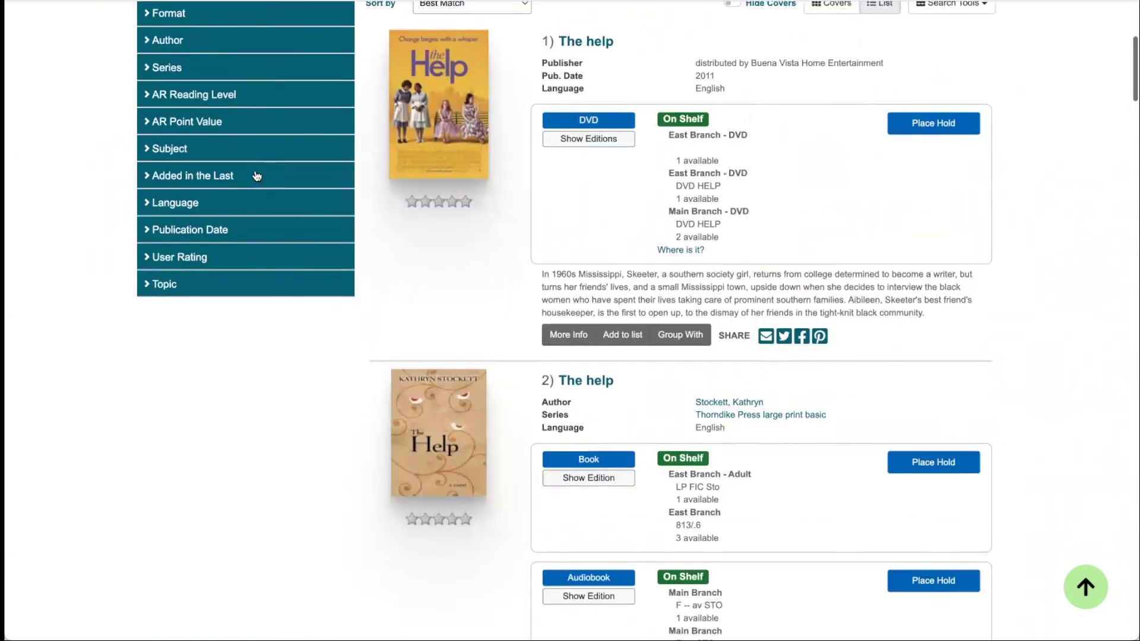
scroll(166, 383, up, 2)
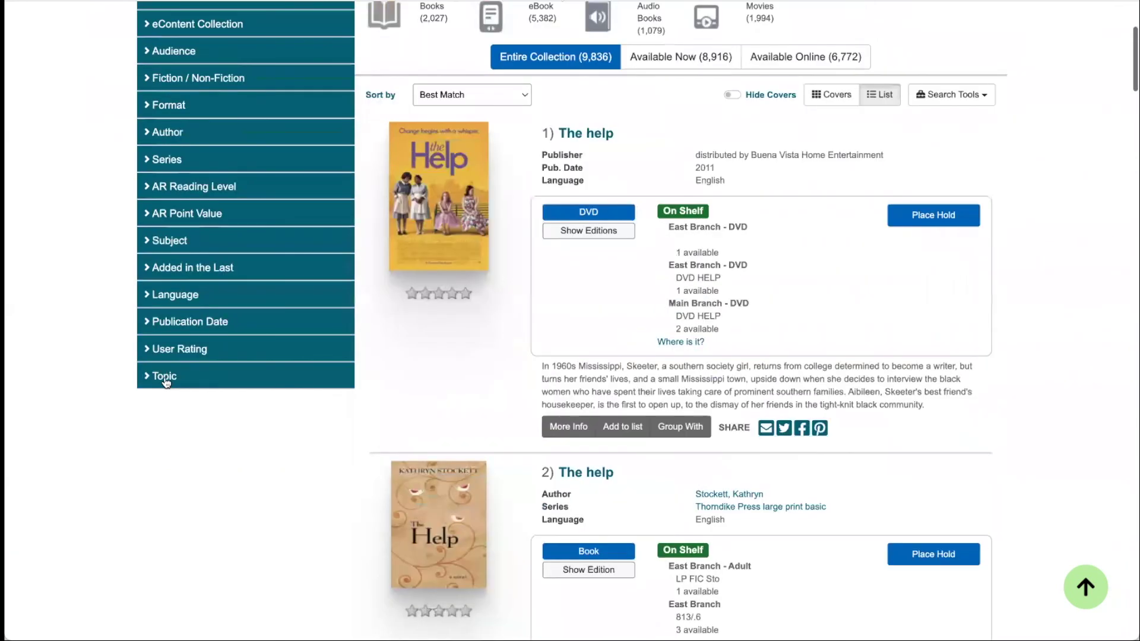
click(165, 378)
scroll(118, 320, up, 2)
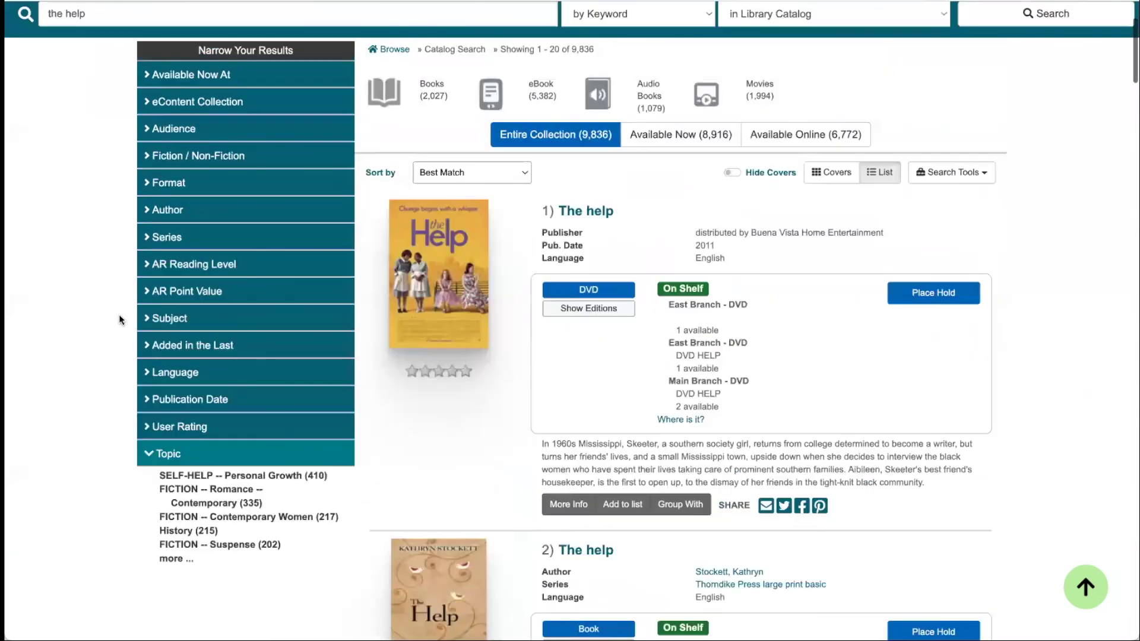